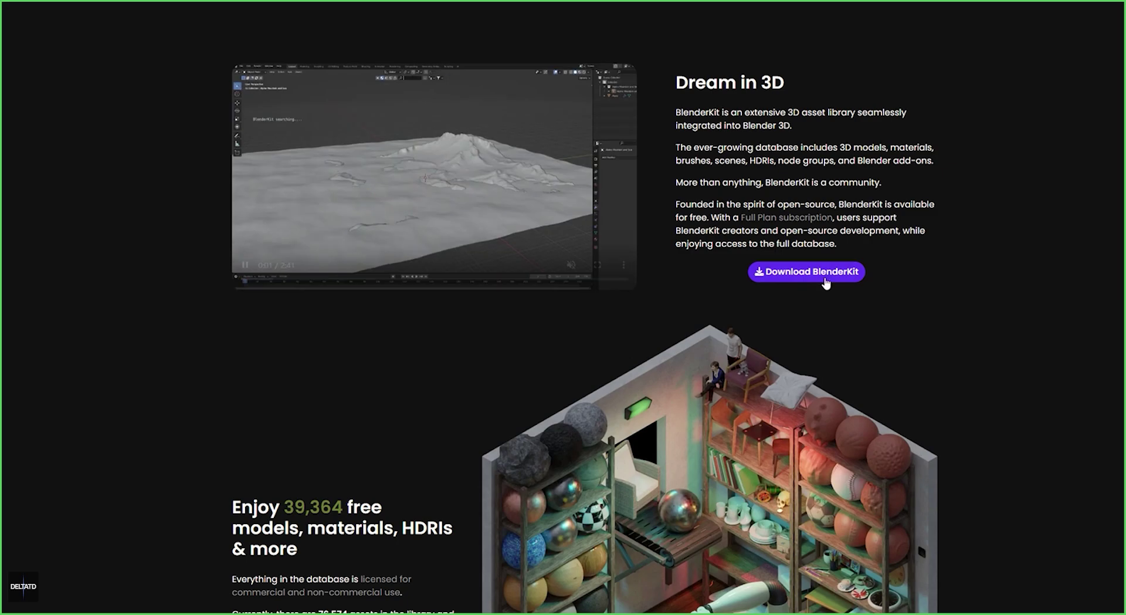
Open the BlenderKit download page and look through its installation instructions
click(807, 272)
scroll(639, 17, down, 2)
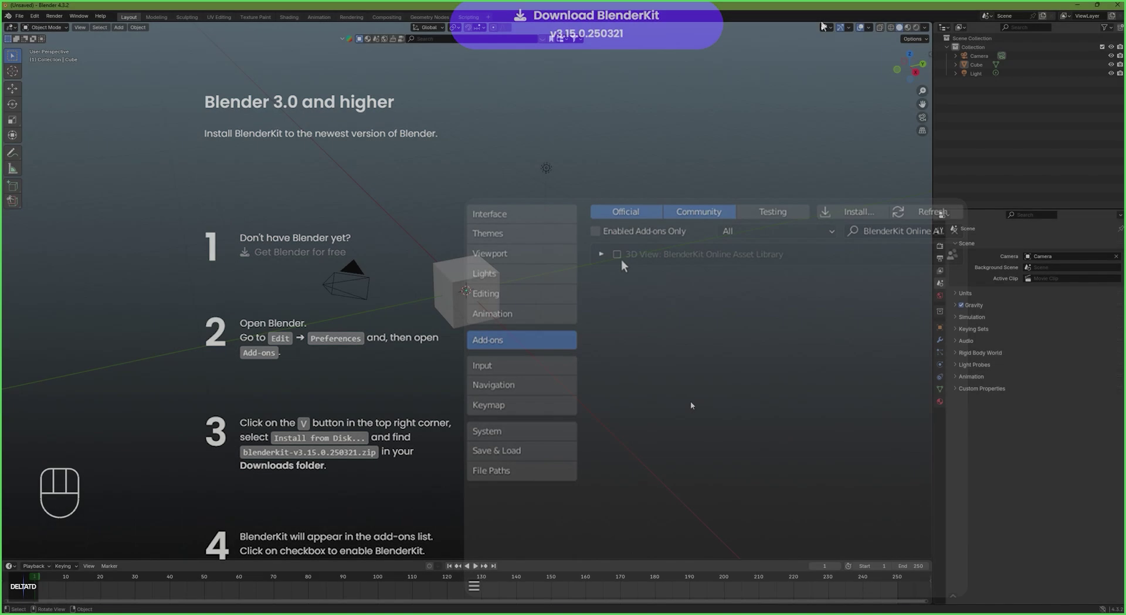
Switch to Blender, delete all default scene objects and add a new cube
drag(691, 405, 261, 143)
key(x)
key(shift+a)
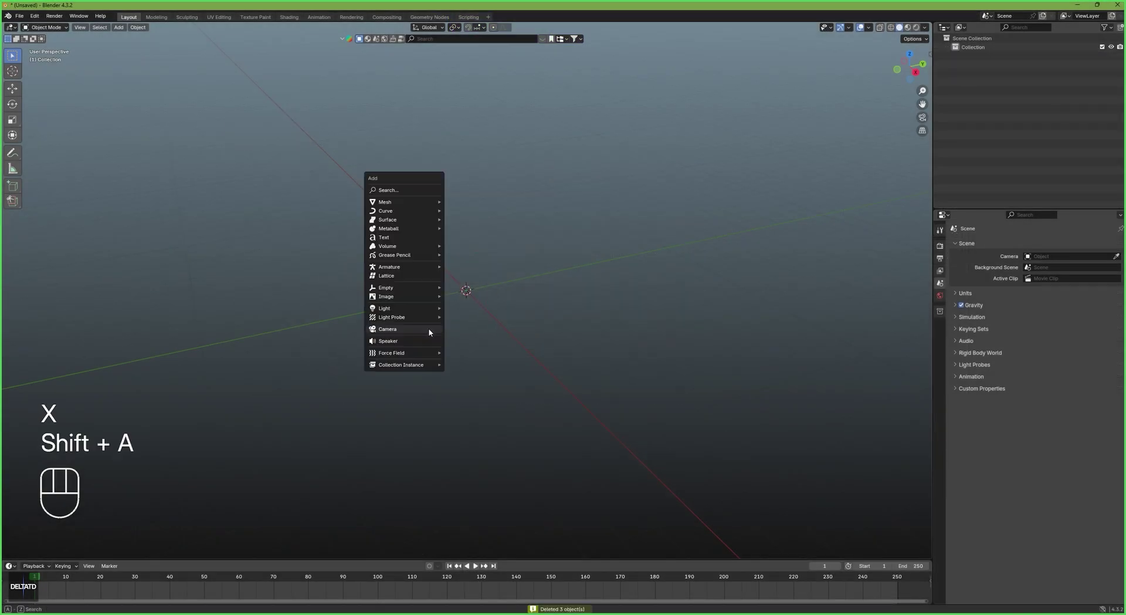
mouse_move(430, 204)
click(472, 210)
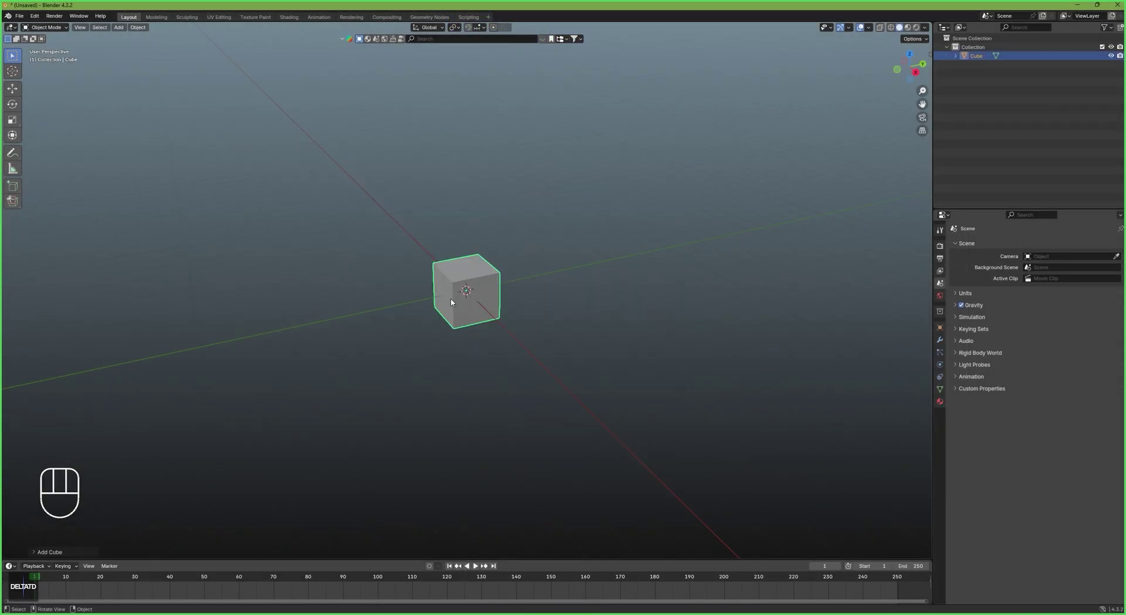
Inset one side face of the cube by 0.2
scroll(452, 302, up, 5)
middle_drag(434, 311, 446, 301)
key(Tab)
key(3)
click(417, 310)
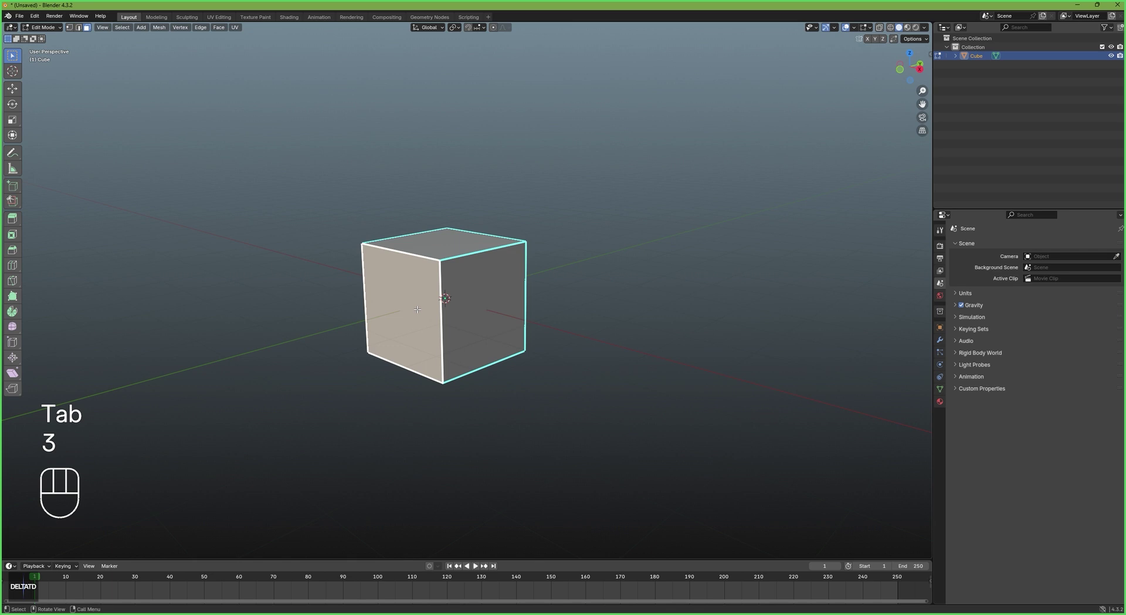
key(i)
key(KP_Decimal)
key(KP_2)
key(KP_Enter)
Inset the cube's opposite side face by 0.2
middle_drag(417, 309, 390, 301)
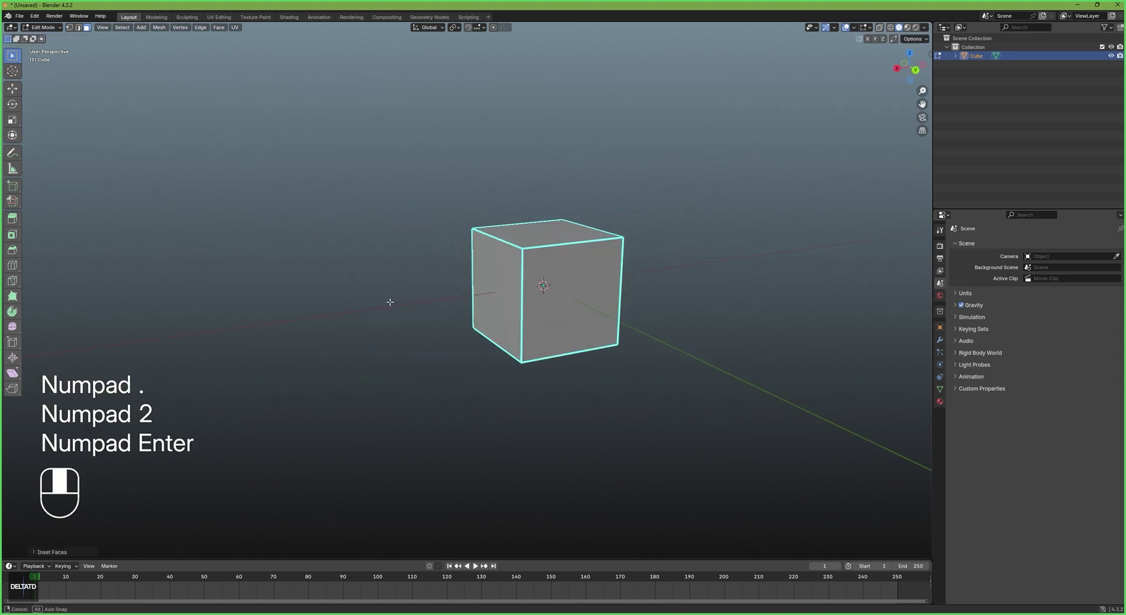
click(572, 296)
key(i)
key(KP_Decimal)
key(KP_2)
key(KP_Enter)
Bridge the two opposite inset faces to open a tunnel through the cube
middle_drag(572, 296, 550, 331)
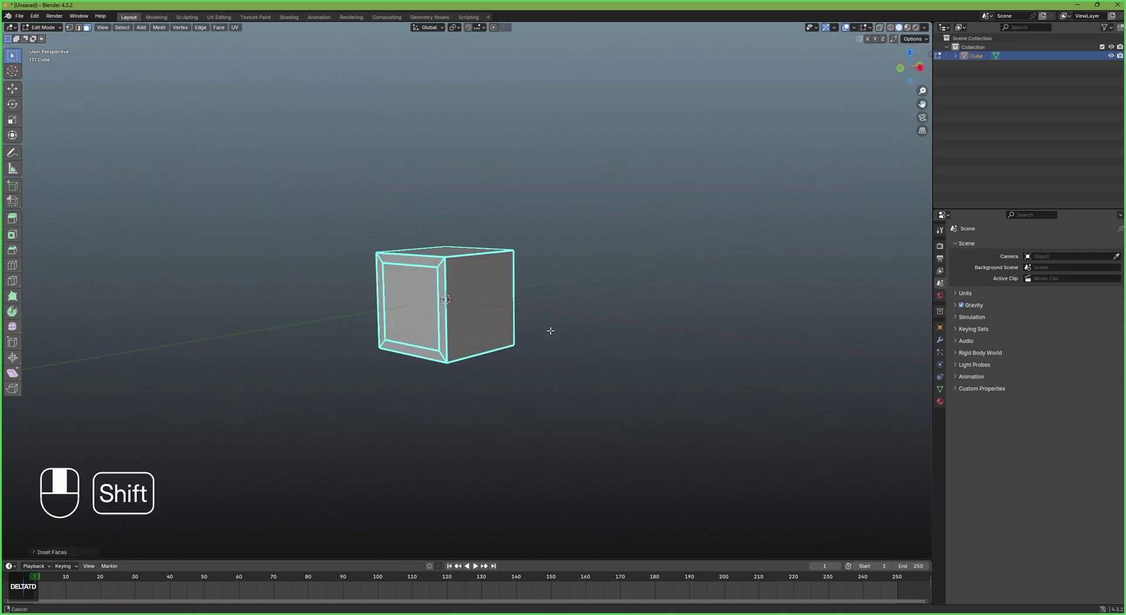
shift+click(414, 301)
key(ctrl+e)
click(415, 302)
Snap the 3D cursor to the cube's top face and return to Object Mode
middle_drag(414, 303, 460, 266)
click(460, 266)
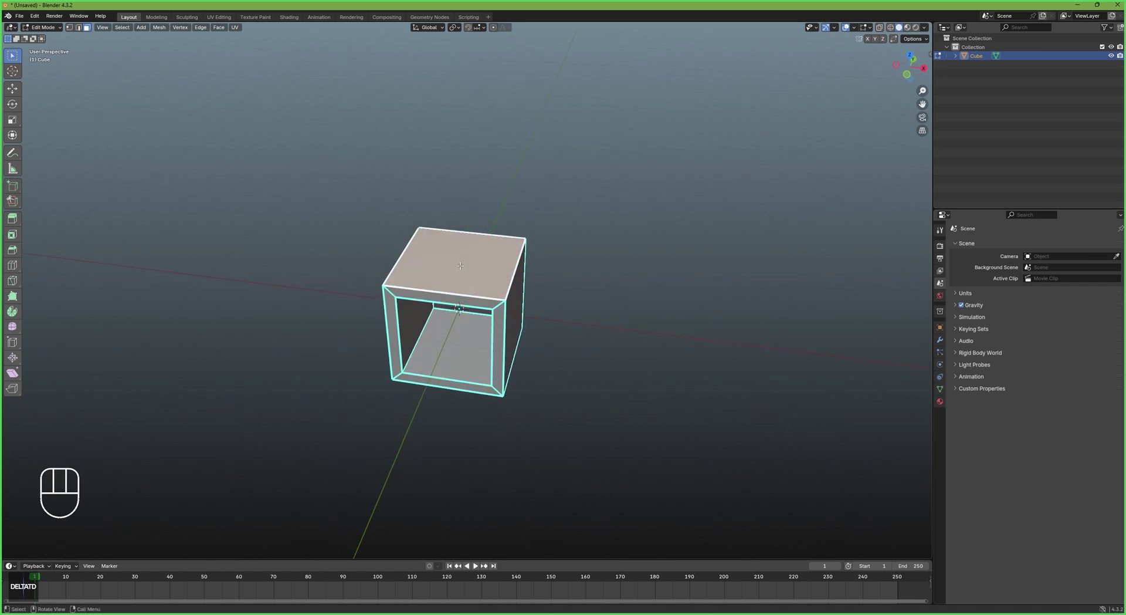
key(shift+s)
click(470, 318)
key(Tab)
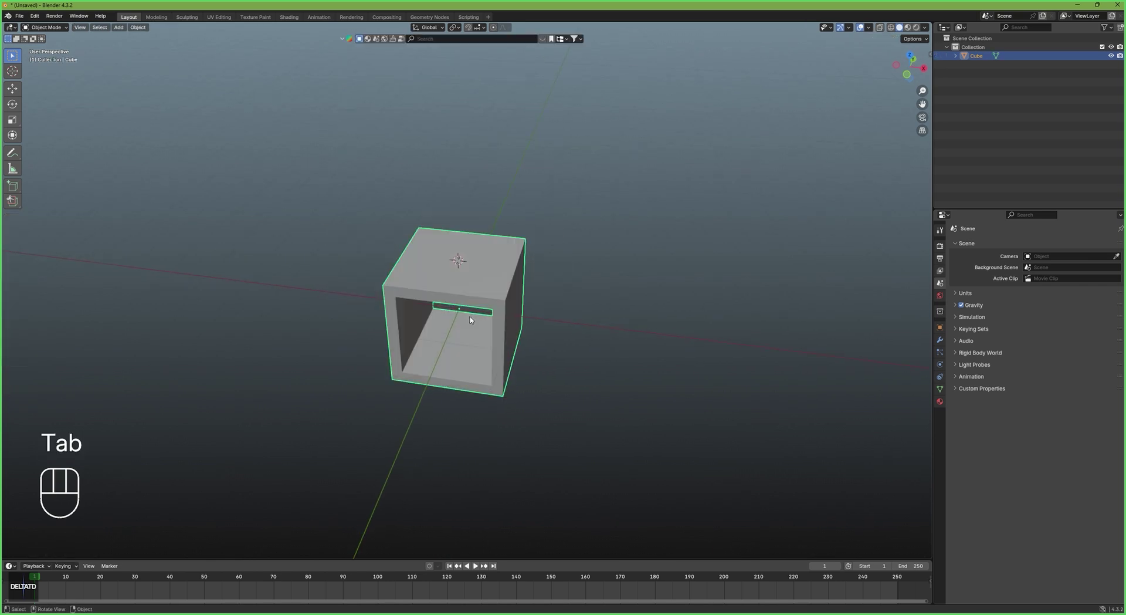
Add a second cube at the 3D cursor and scale its mesh to 0.4
key(shift+a)
mouse_move(470, 318)
click(512, 326)
key(Tab)
key(s)
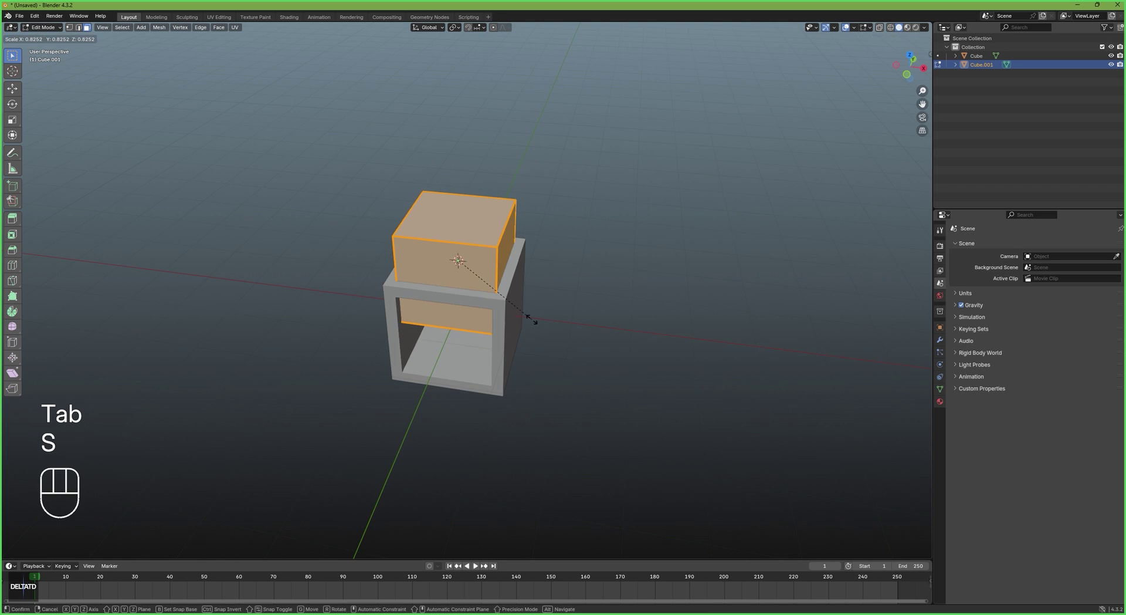
key(KP_Decimal)
key(KP_4)
key(KP_Enter)
Bevel the small cube's two rear vertical edges with 7 segments until they form a full half-round
middle_drag(497, 272, 562, 249)
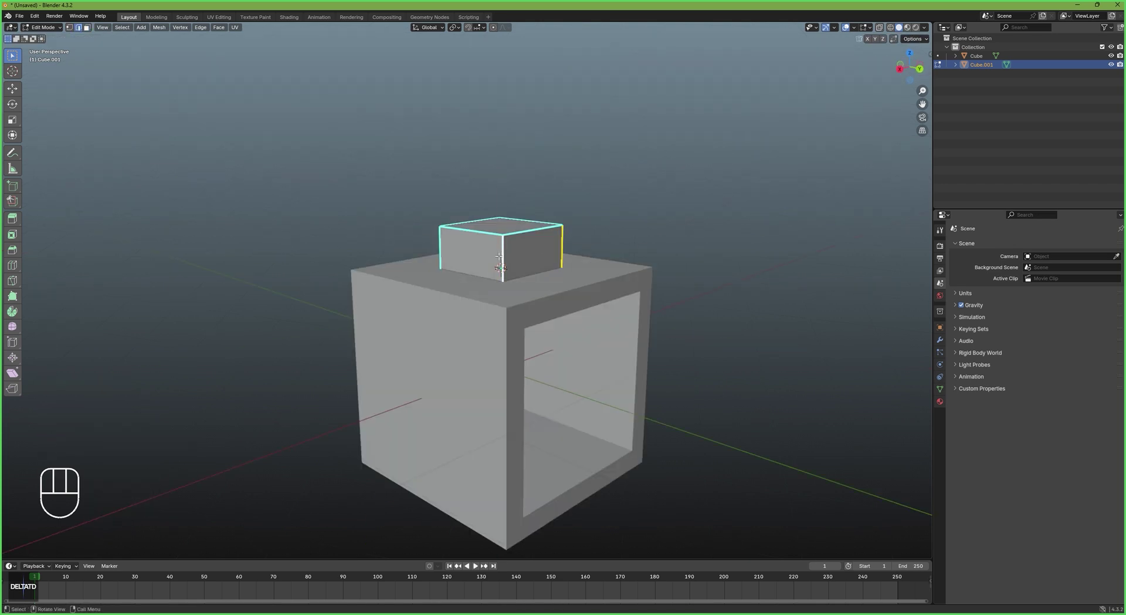
key(grave)
click(498, 209)
key(ctrl+b)
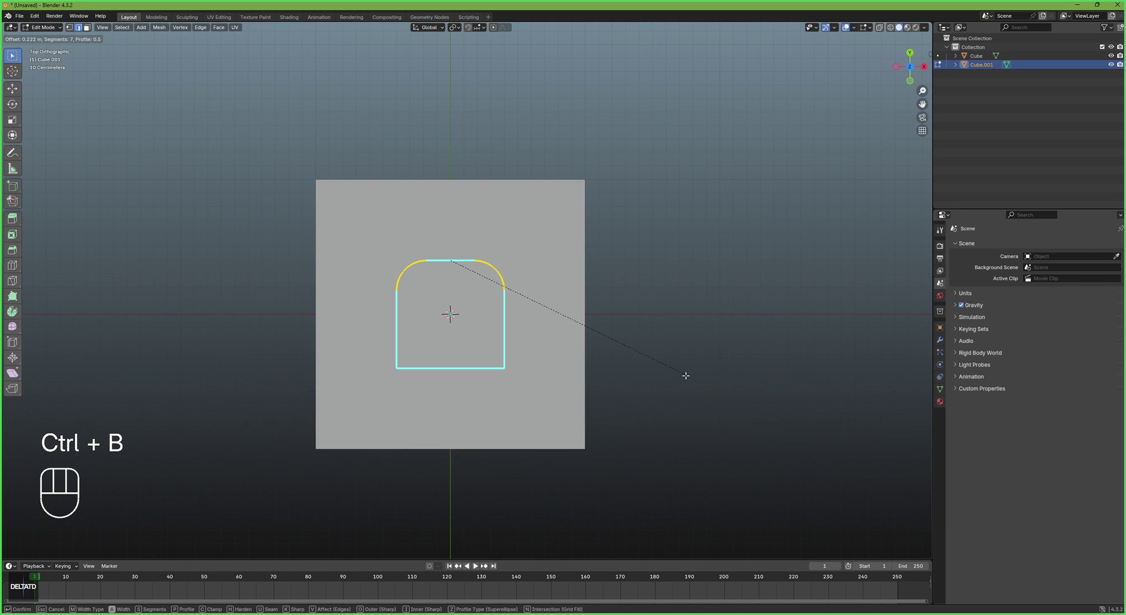
click(681, 427)
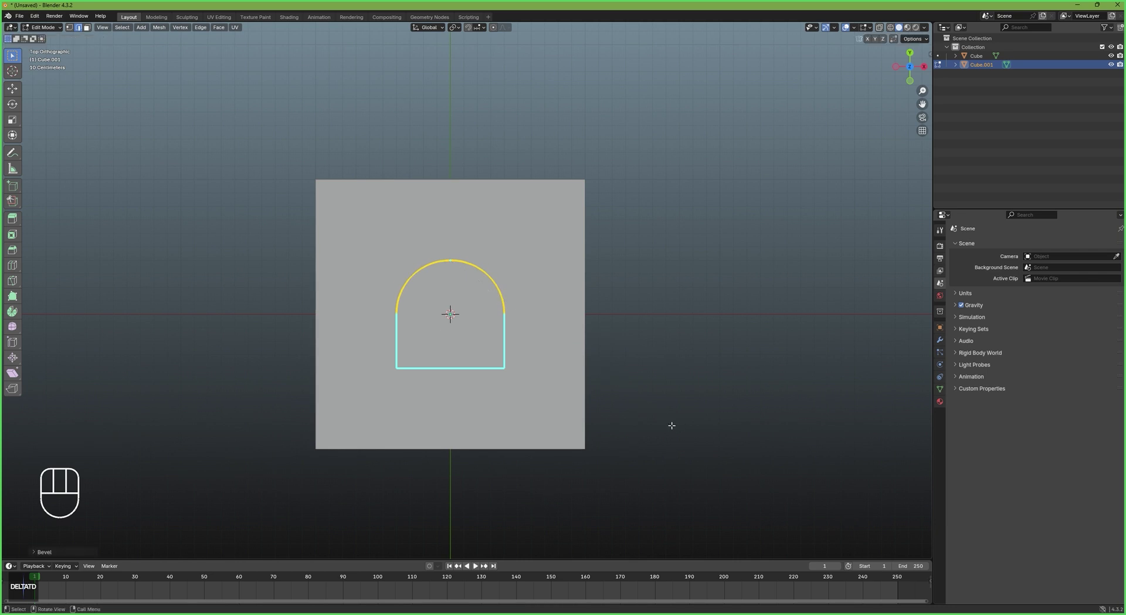
Move the small cube's flat front end along Y until it extends past the large cube's front
click(879, 27)
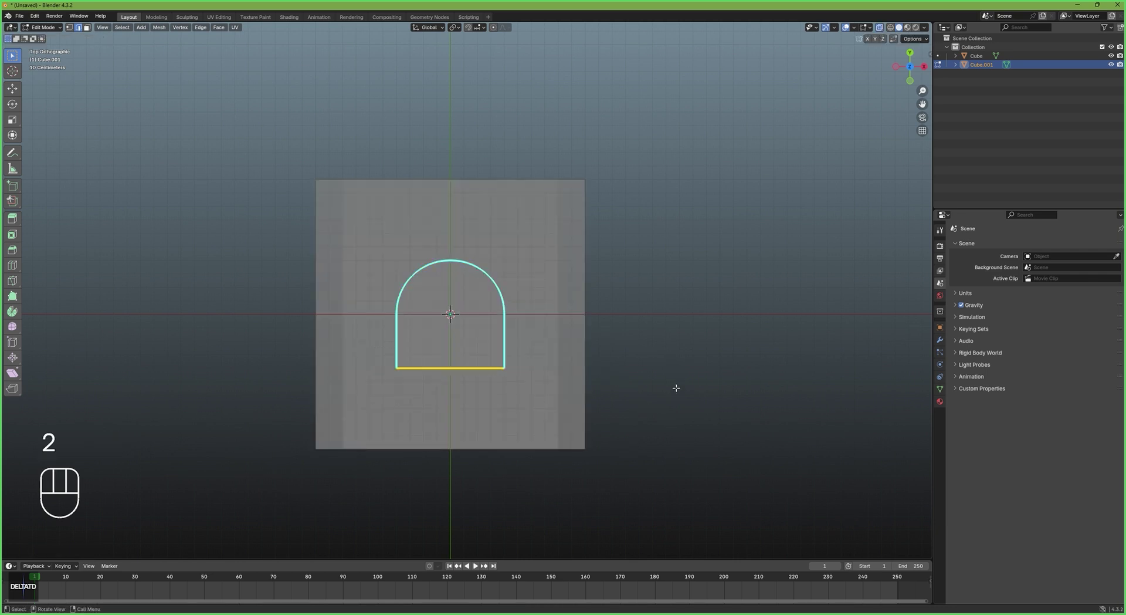
key(g)
key(y)
click(679, 525)
click(879, 27)
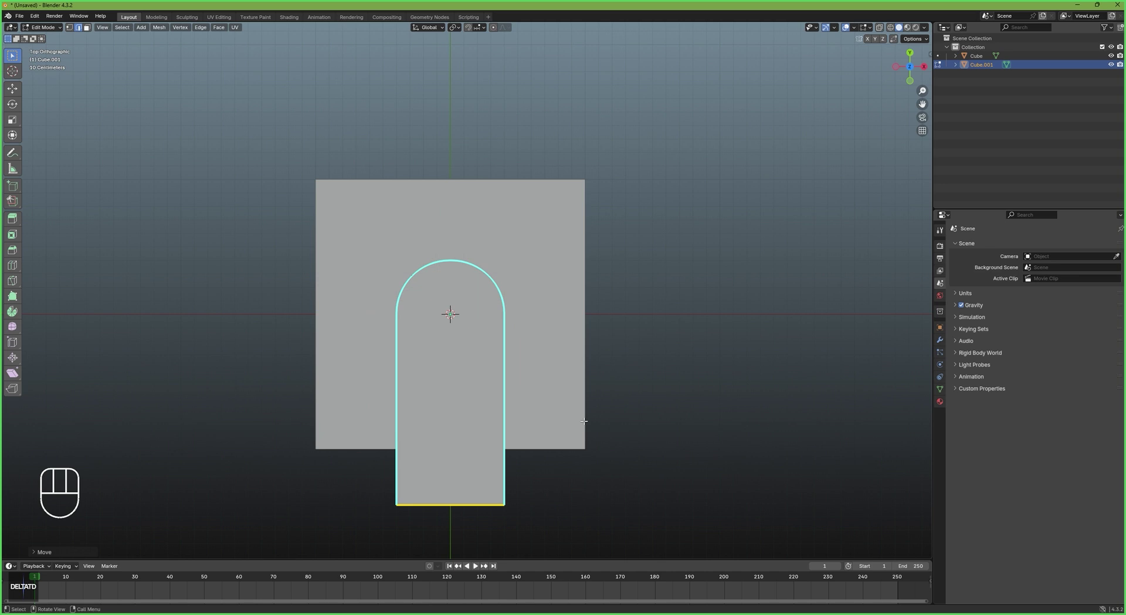
Return to Object Mode and shade the rounded cutter block auto smooth
middle_drag(528, 352, 519, 326)
key(Tab)
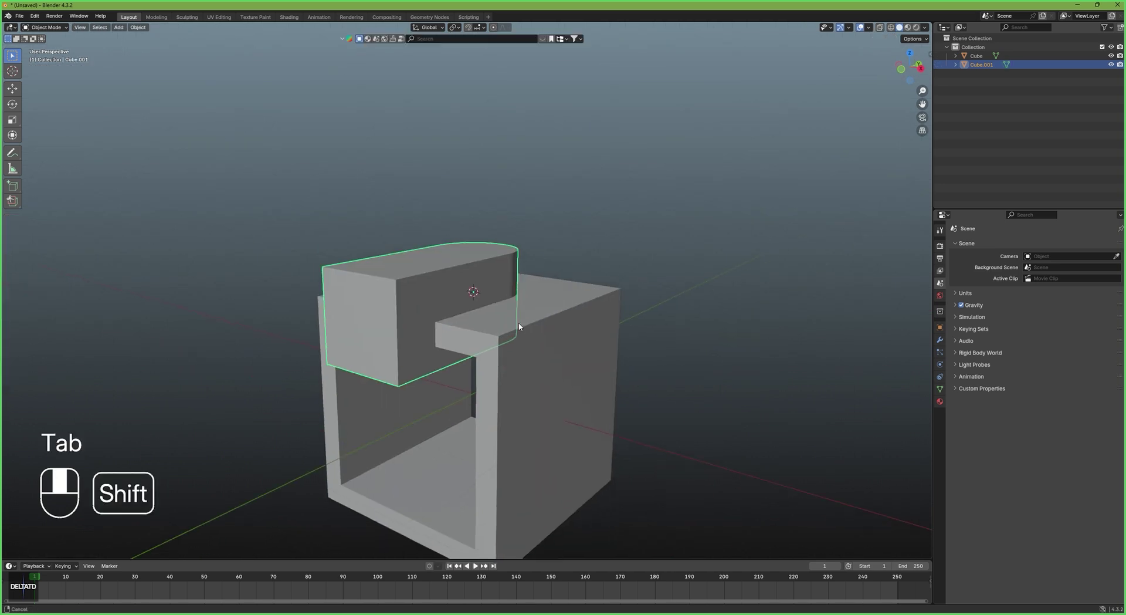
right_click(500, 272)
click(445, 247)
Add a Boolean Difference modifier to the large cube with Cube.001 as the cutting object
click(587, 328)
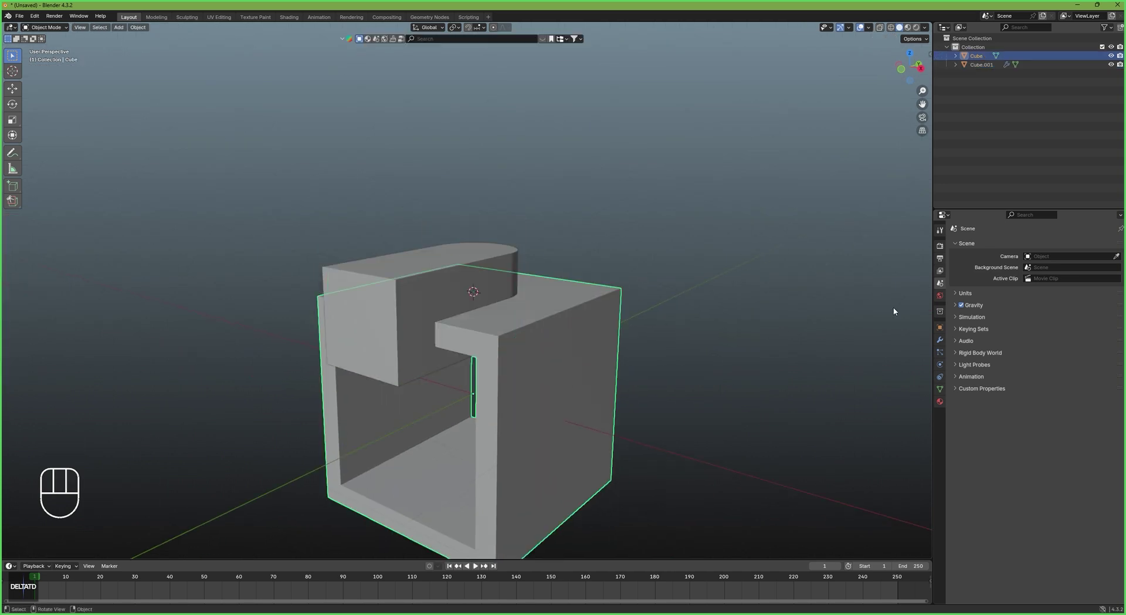
click(939, 340)
click(968, 244)
click(967, 246)
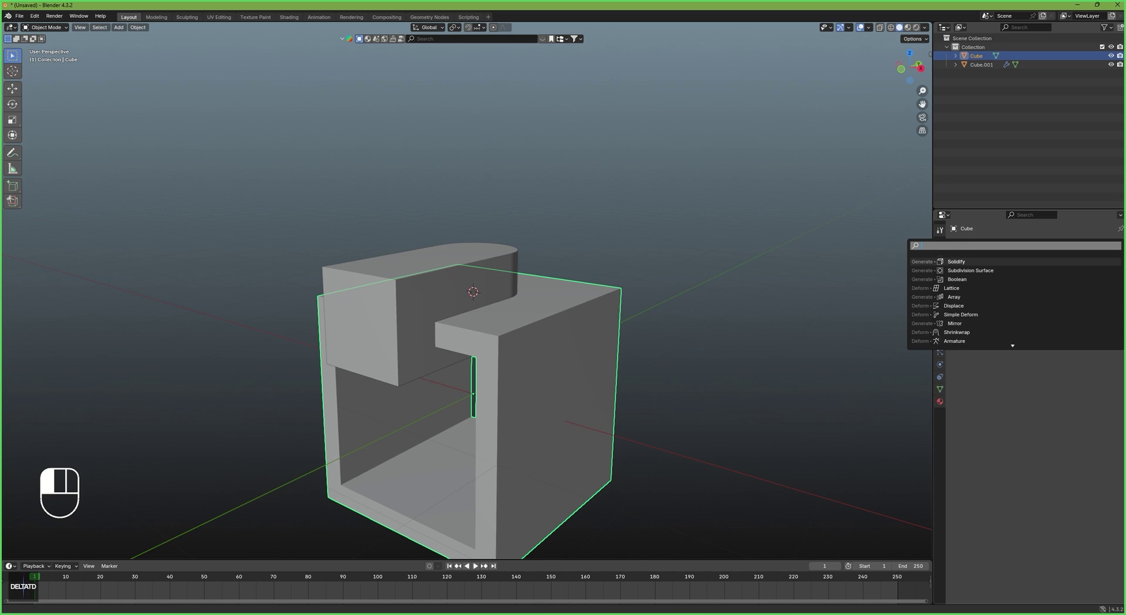
click(960, 281)
click(1023, 294)
click(1035, 307)
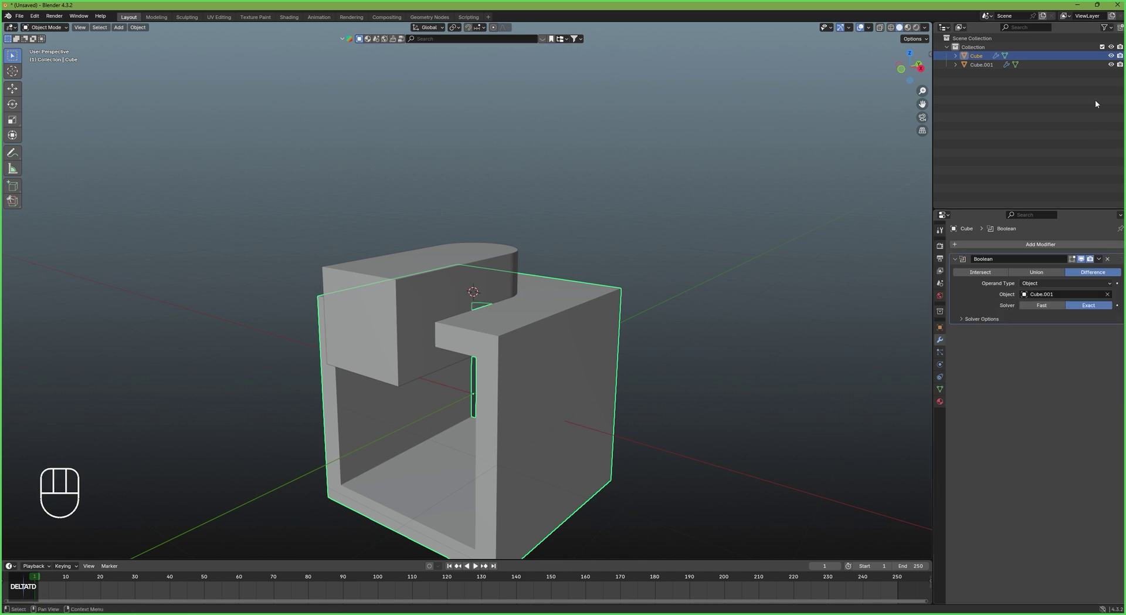
Apply the Boolean modifier on the large cube and delete the hidden cutter Cube.001
click(1110, 65)
click(1099, 258)
click(1062, 273)
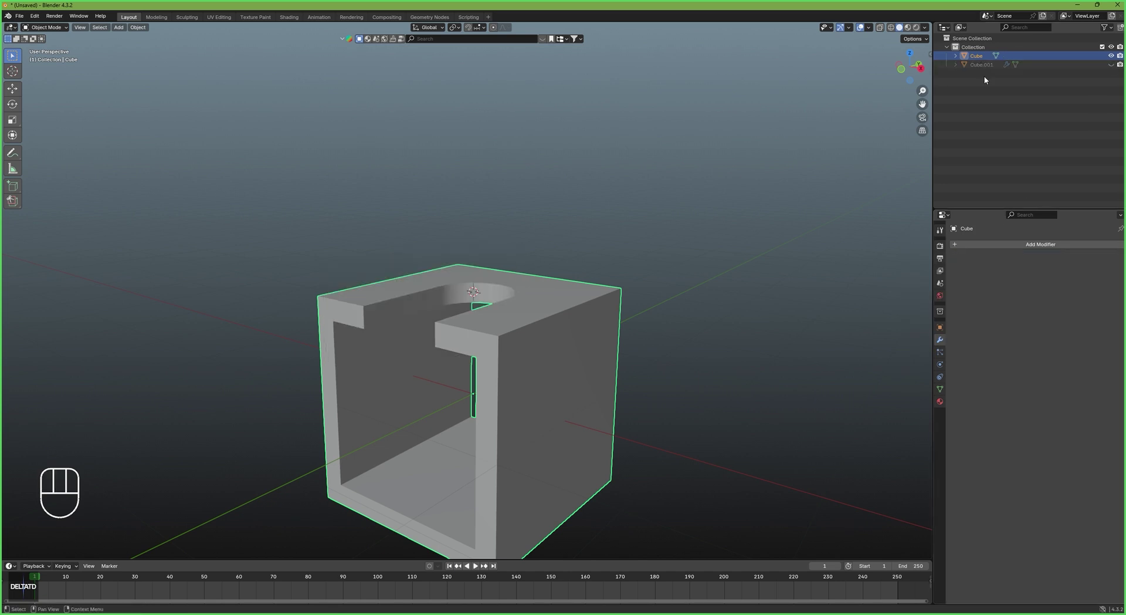
click(984, 65)
key(x)
Add a UV sphere at the 3D cursor and isolate it in local view
middle_drag(487, 328, 545, 272)
key(shift+a)
mouse_move(606, 182)
click(651, 206)
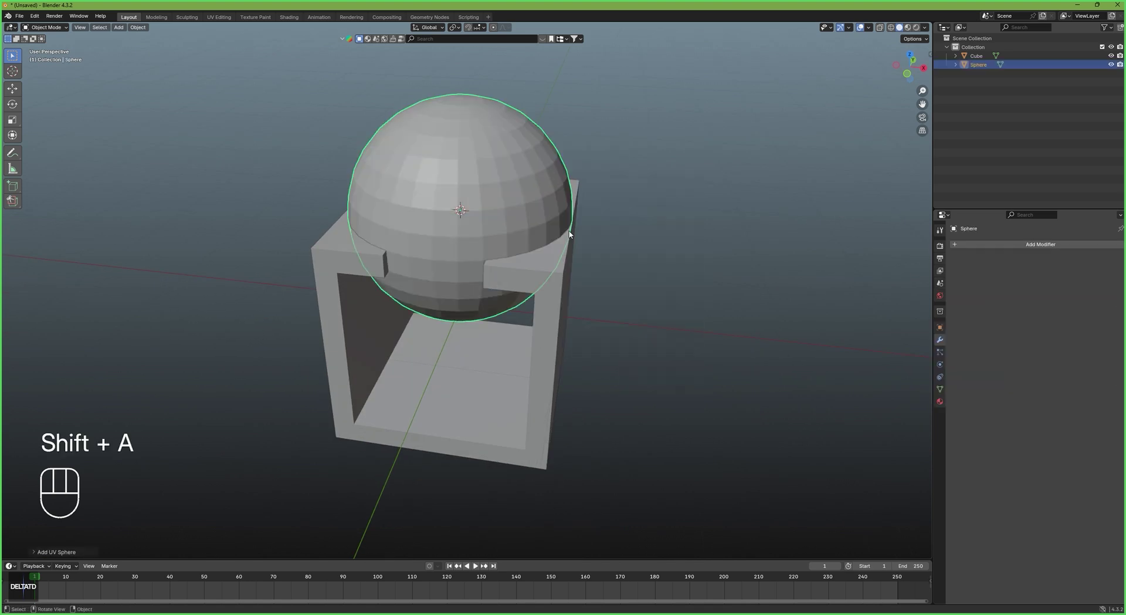
key(KP_Divide)
Shade the sphere smooth and add a Subdivision Surface modifier to it
middle_drag(476, 115, 505, 293)
right_click(505, 294)
click(480, 284)
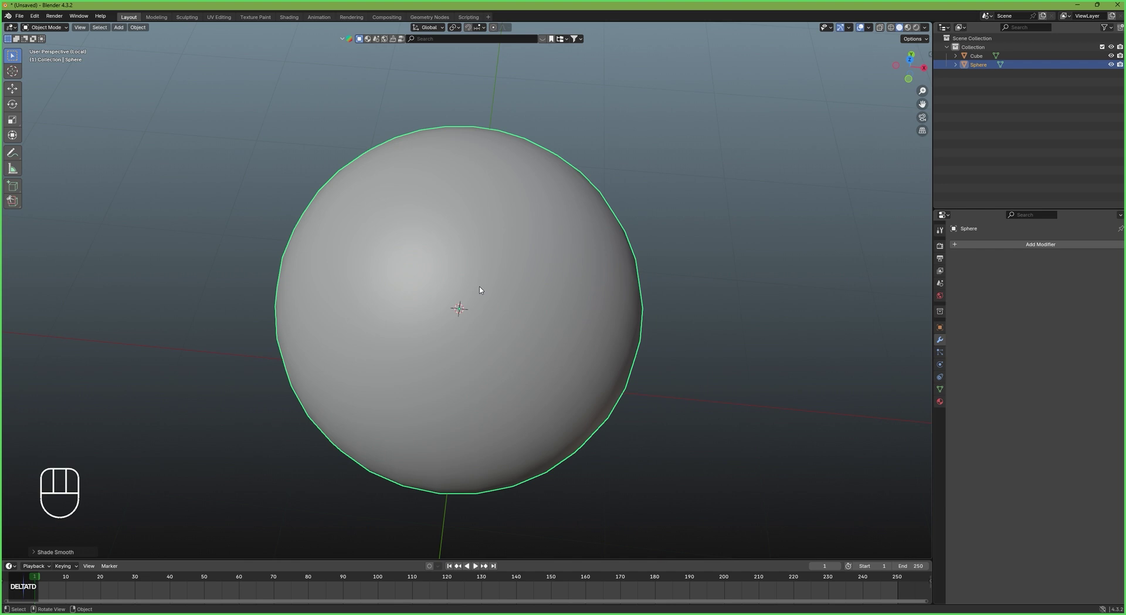
click(971, 244)
mouse_move(962, 254)
click(1042, 311)
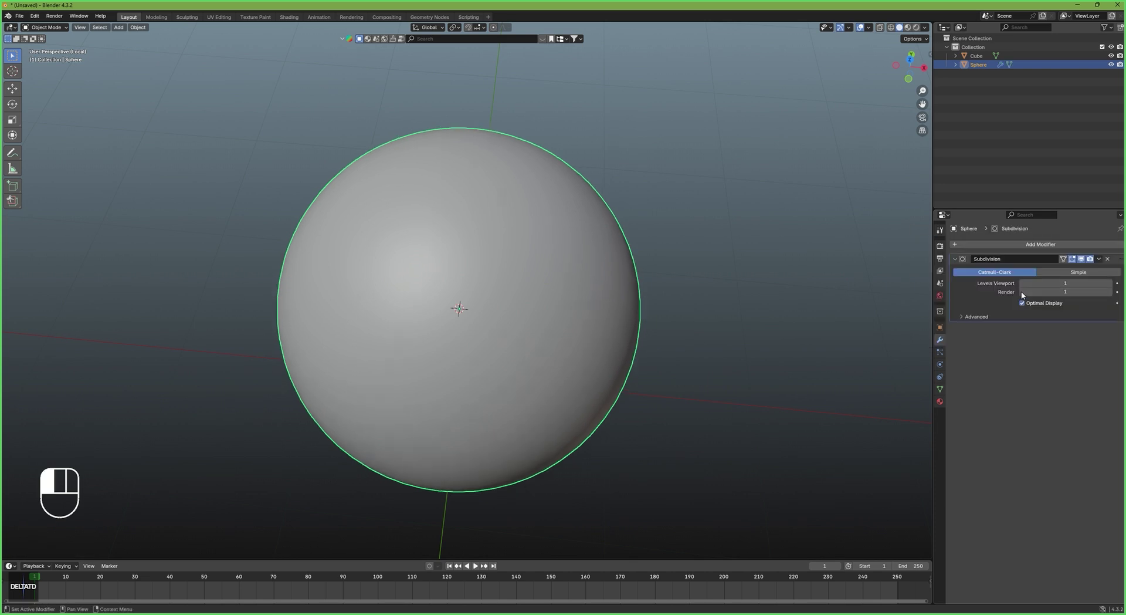
Raise the sphere's top cap faces about 1 m along Z to form a neck and delete those faces
key(Tab)
key(3)
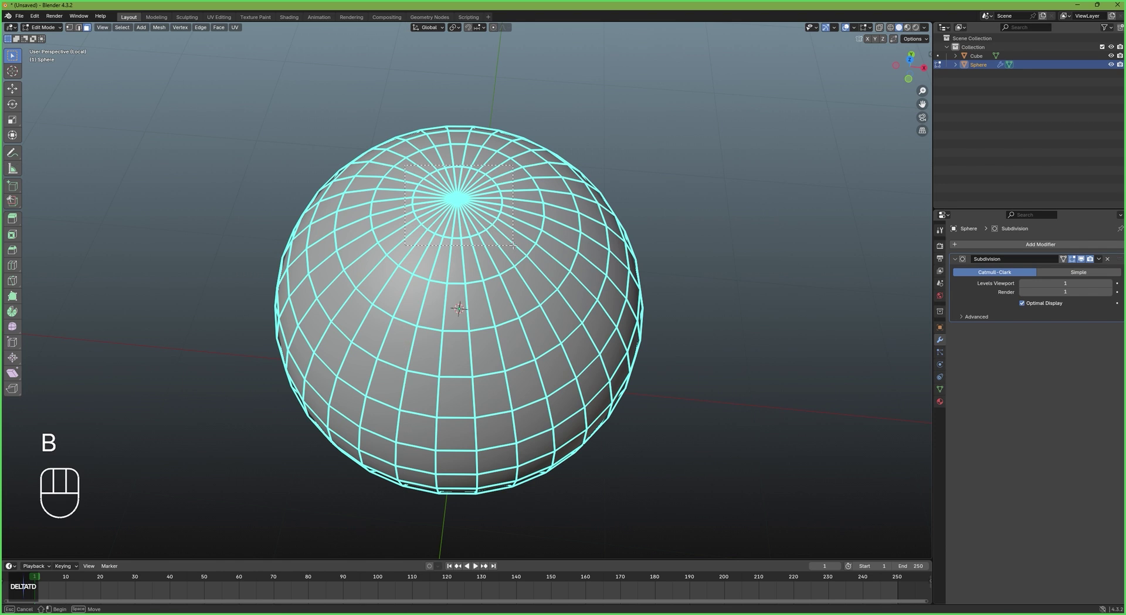
drag(513, 245, 512, 246)
key(KP_1)
scroll(526, 359, down, 5)
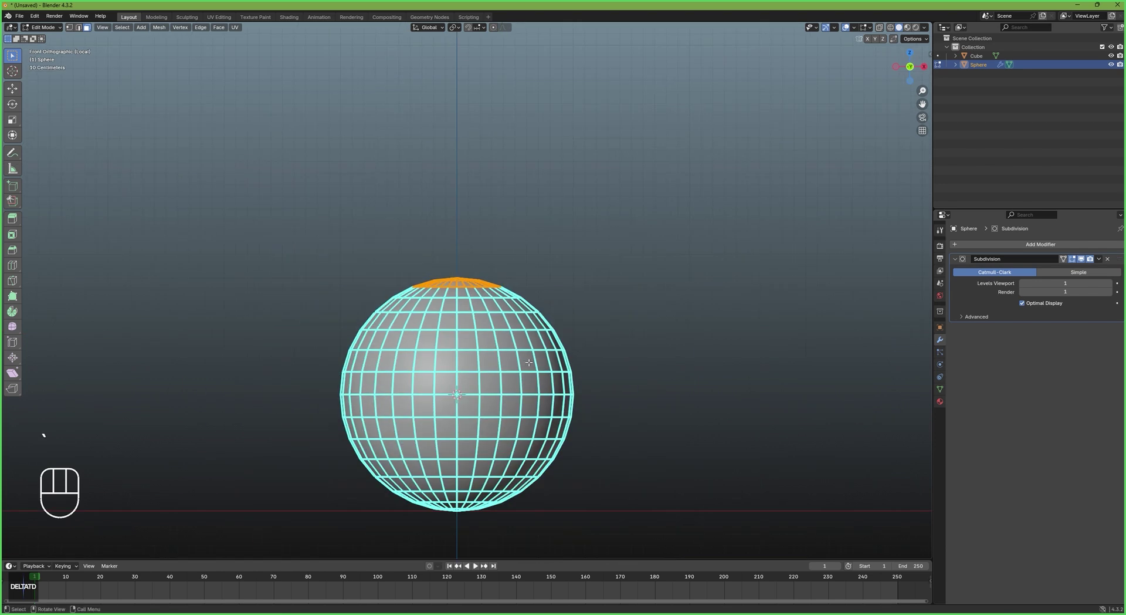
key(g)
key(z)
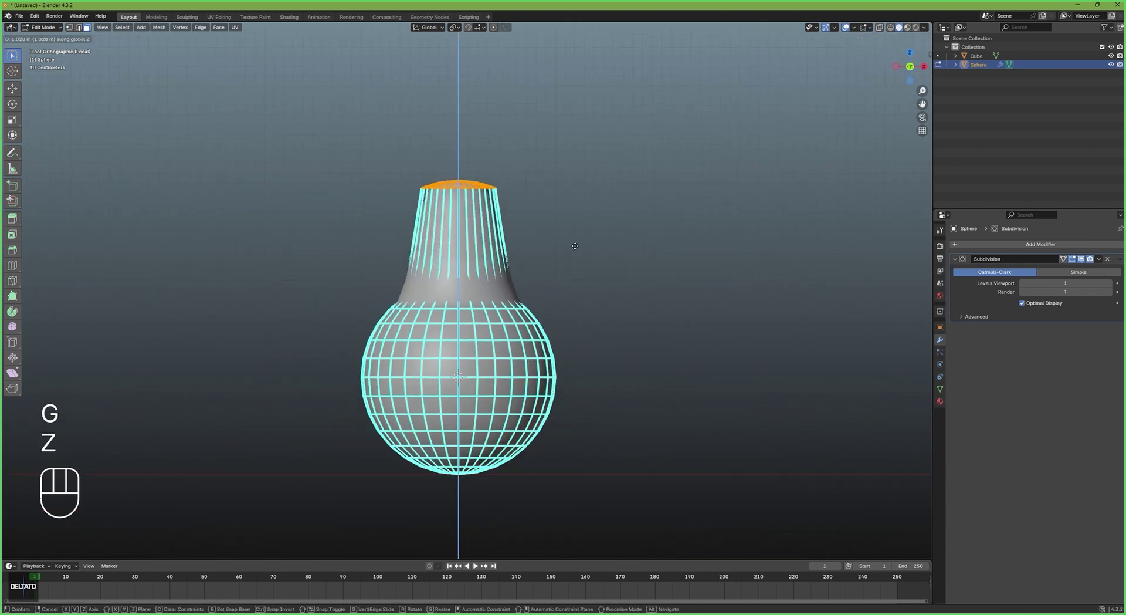
click(575, 246)
key(x)
click(496, 210)
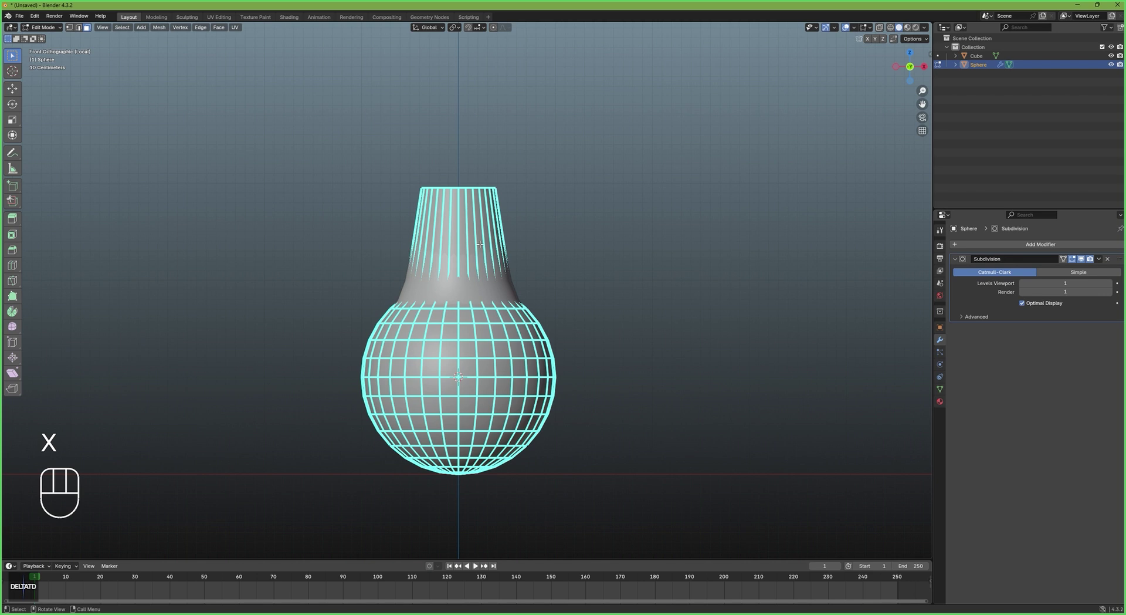
Add a loop cut near the base of the neck and scale it inward
key(ctrl+r)
click(528, 284)
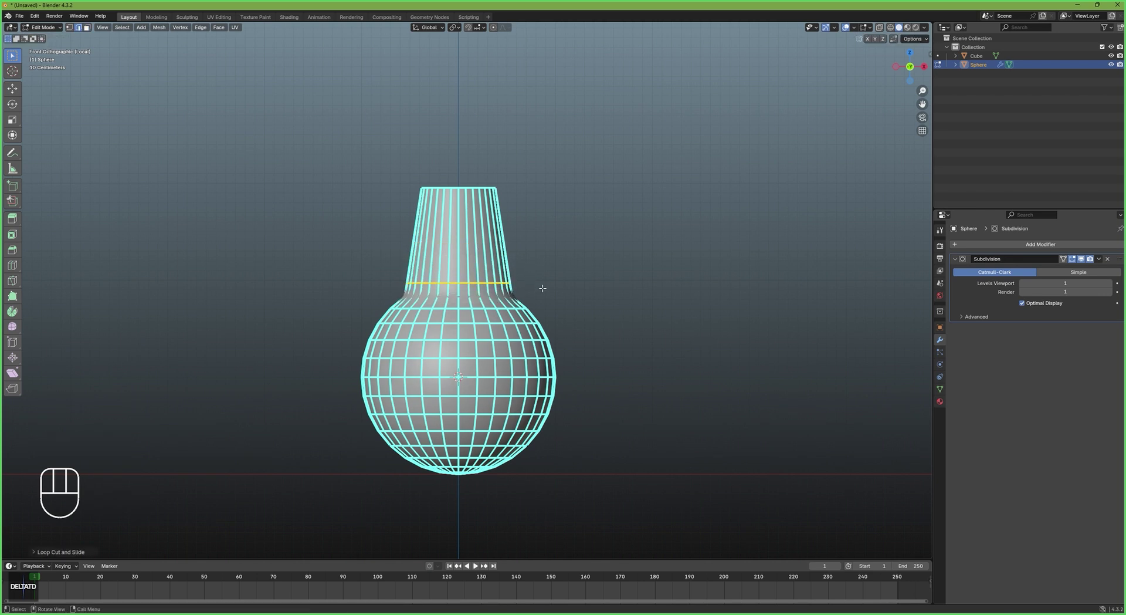
key(s)
click(554, 312)
Add a loop cut just below the neck's open rim and scale it slightly
key(ctrl+r)
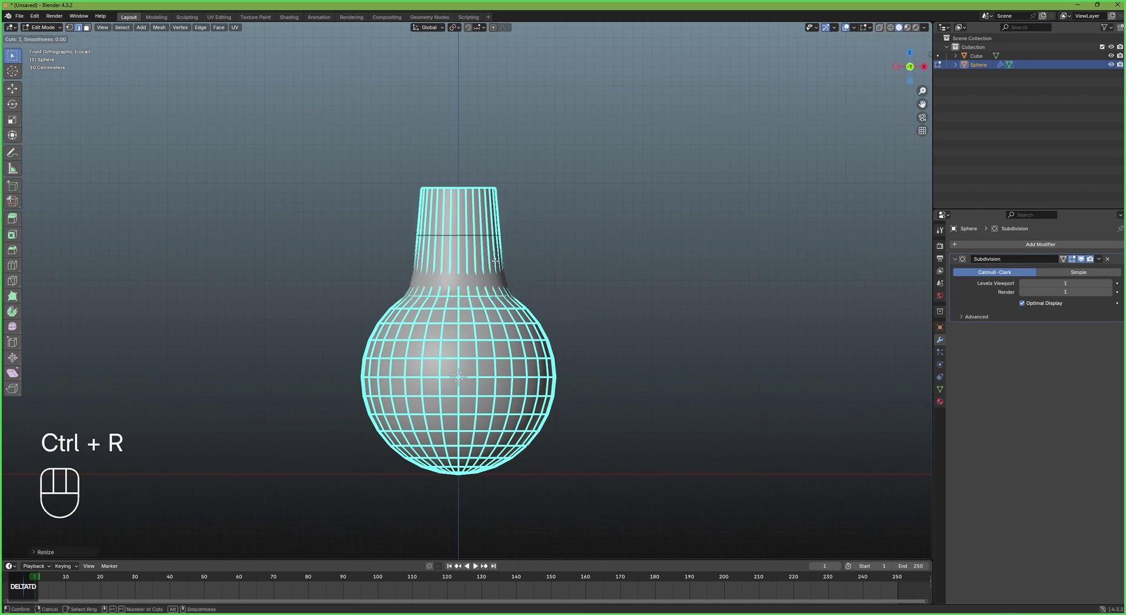
click(496, 261)
click(510, 217)
key(s)
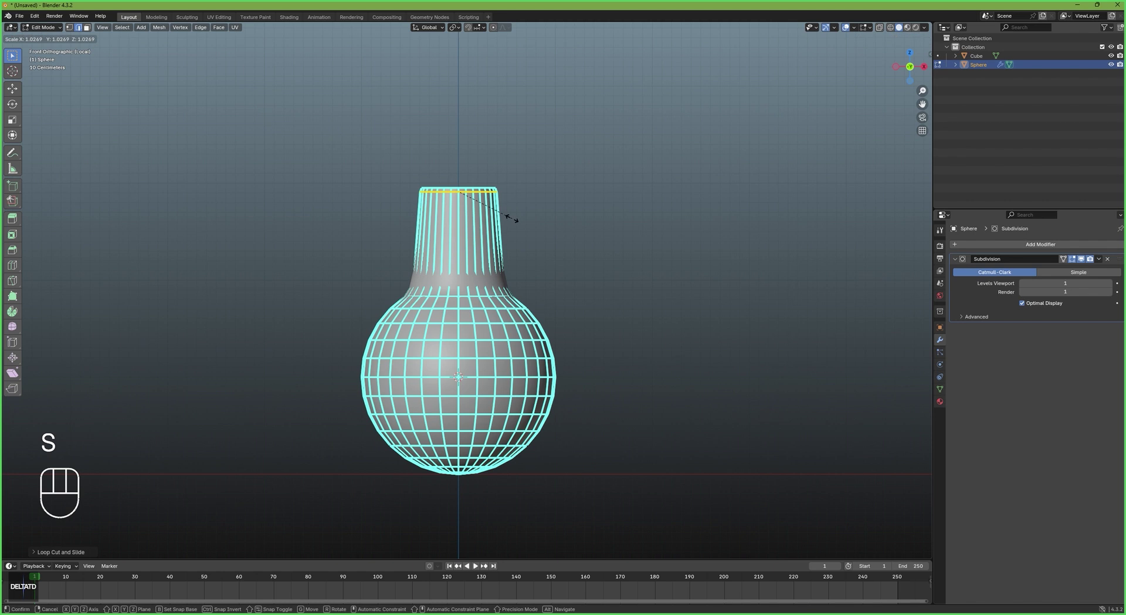
click(539, 300)
Flatten the bottle's base by moving the bottom pole geometry upward along Z, and return to Object Mode
shift+middle_drag(518, 453, 474, 361)
scroll(473, 361, up, 5)
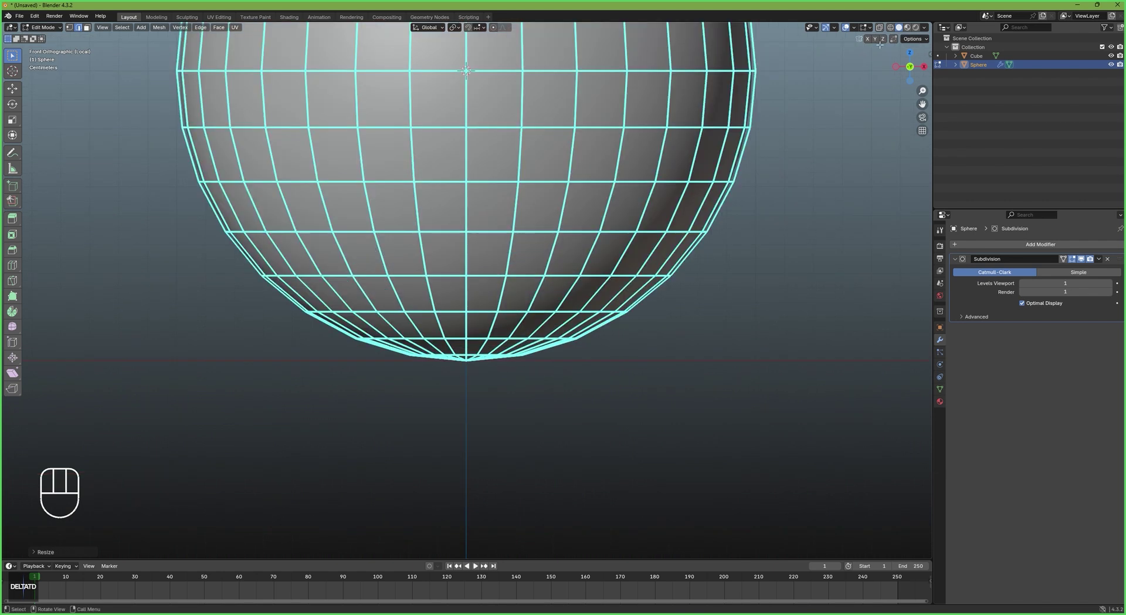
click(879, 28)
drag(478, 376, 460, 361)
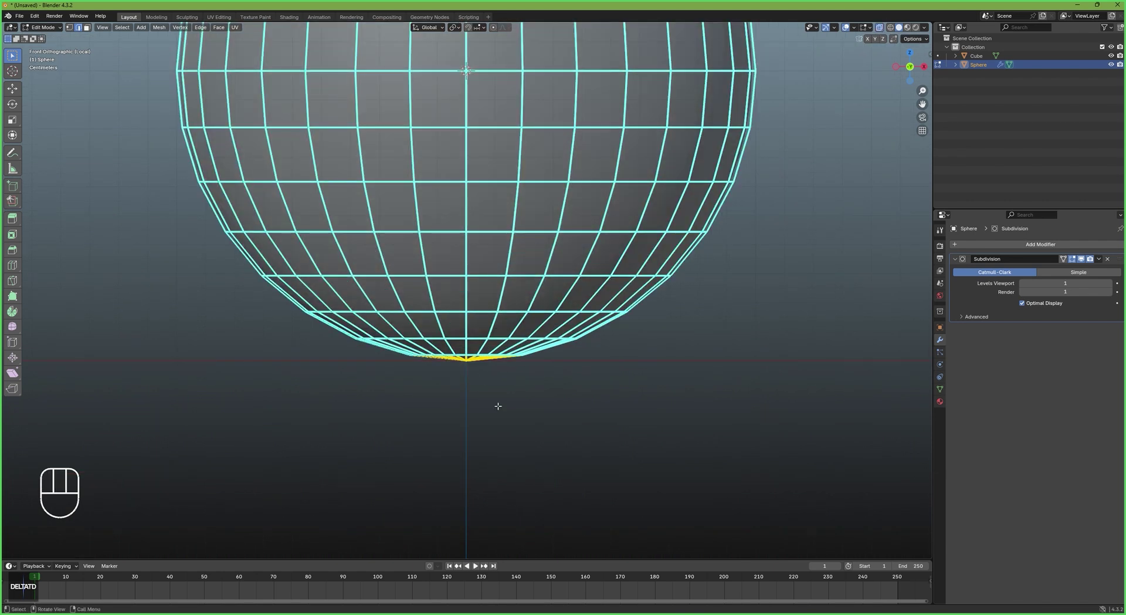
key(g)
key(z)
click(501, 380)
scroll(523, 309, down, 5)
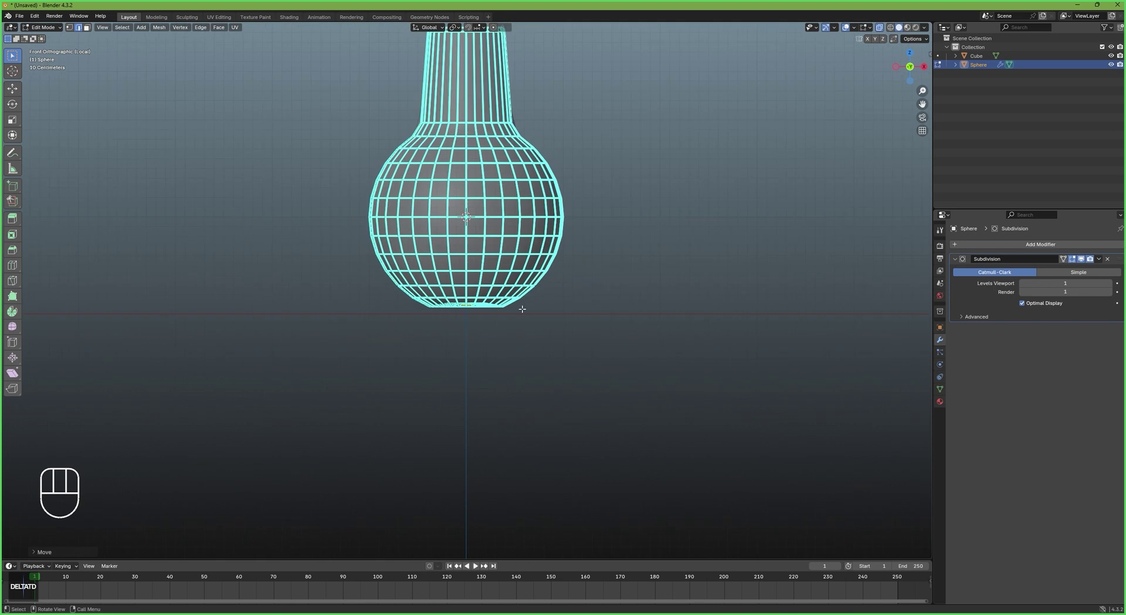
scroll(522, 308, down, 3)
click(880, 27)
key(Tab)
Exit the bottle's isolated view and scale its whole mesh down to fit inside the hollow cube stand
middle_drag(574, 272, 548, 308)
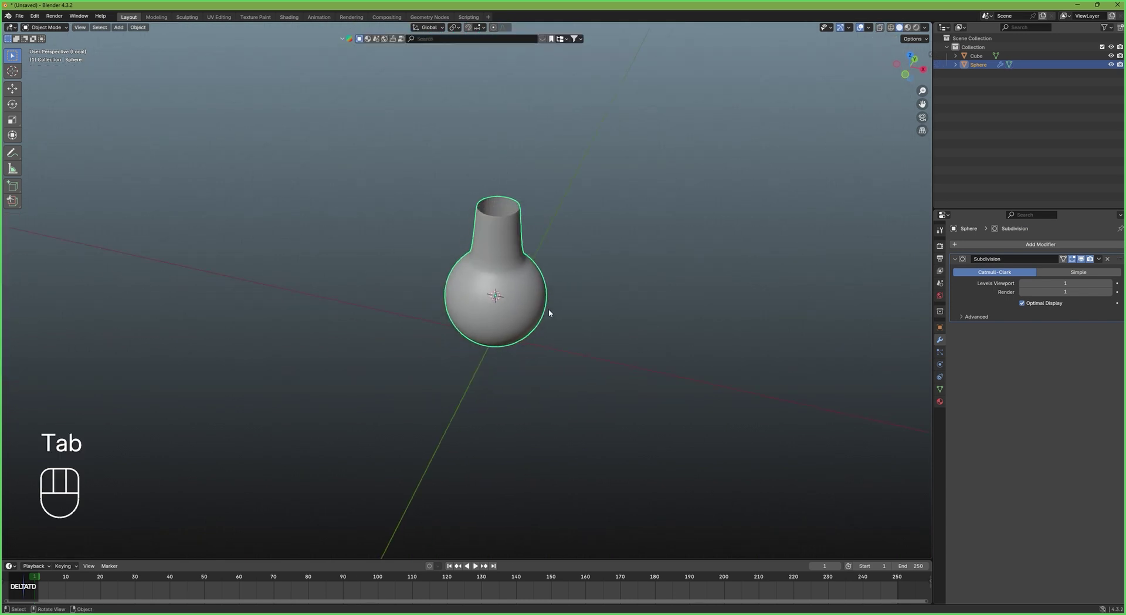
key(slash)
key(KP_1)
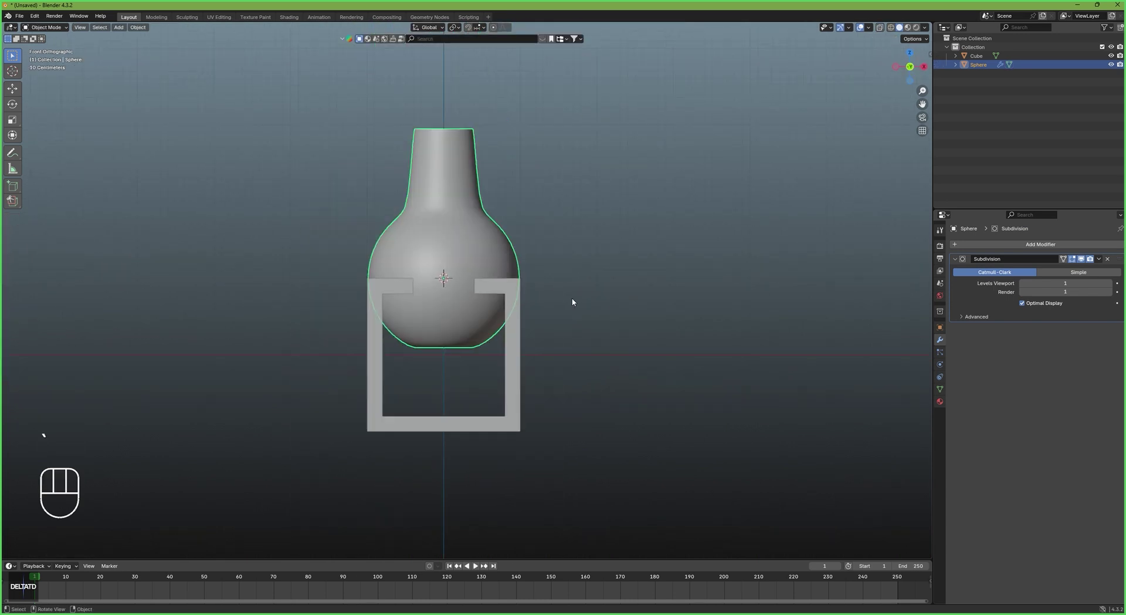
key(Tab)
key(a)
key(s)
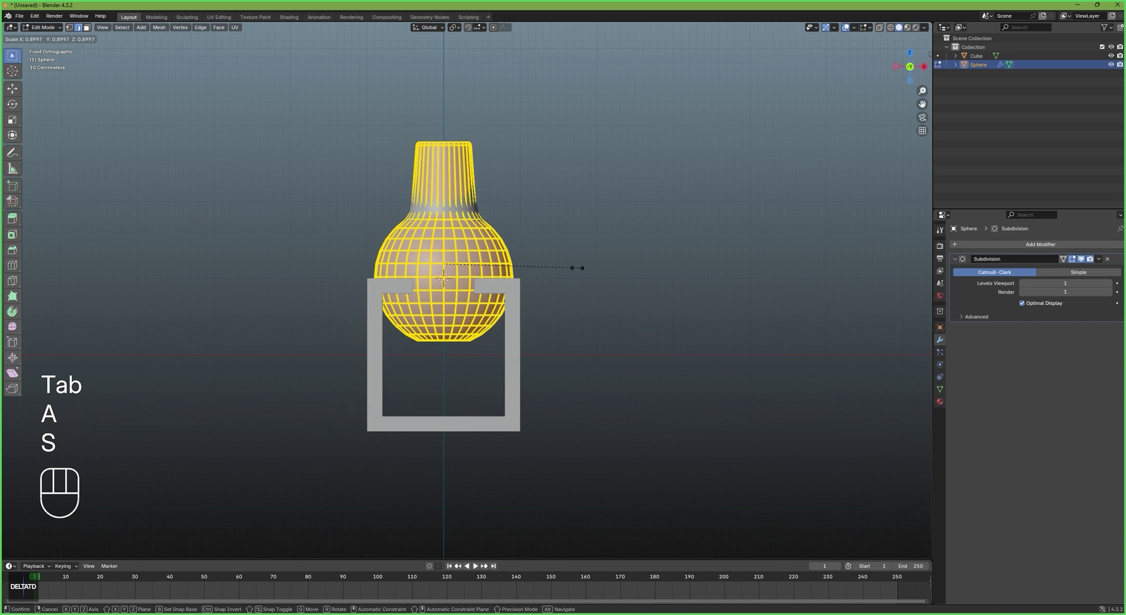
click(553, 264)
Set the snap target to Grid and lower the bottle along Z onto the stand's inner floor
click(479, 27)
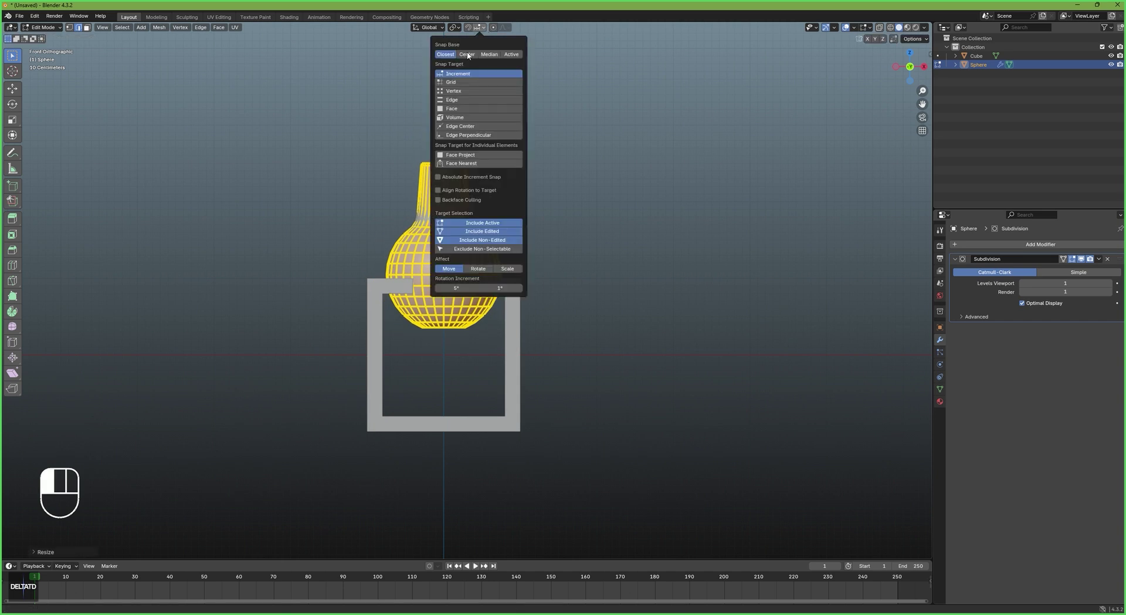
click(456, 82)
key(Tab)
key(g)
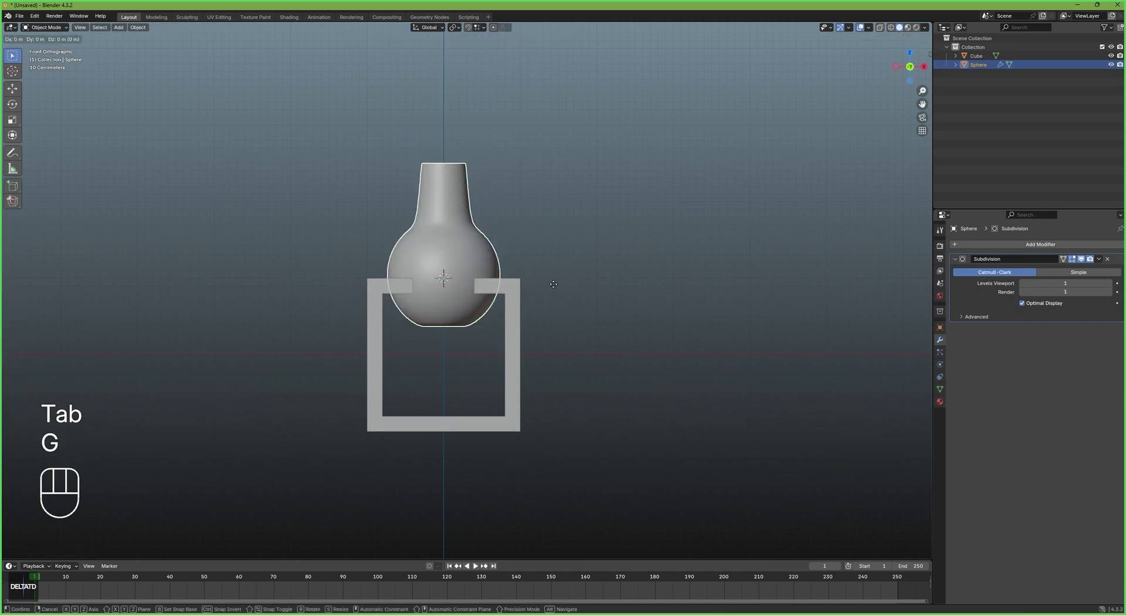
key(z)
ctrl+click(564, 369)
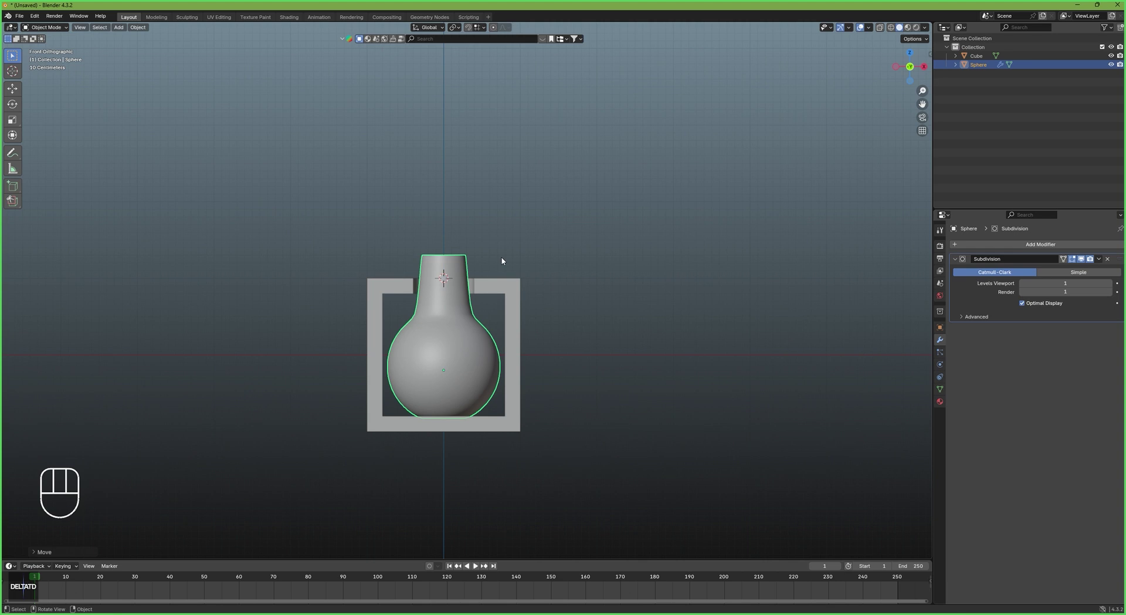
Add a Solidify modifier to the bottle with a wall thickness of 0.03 m
middle_drag(502, 259, 478, 225)
scroll(478, 224, up, 5)
click(958, 245)
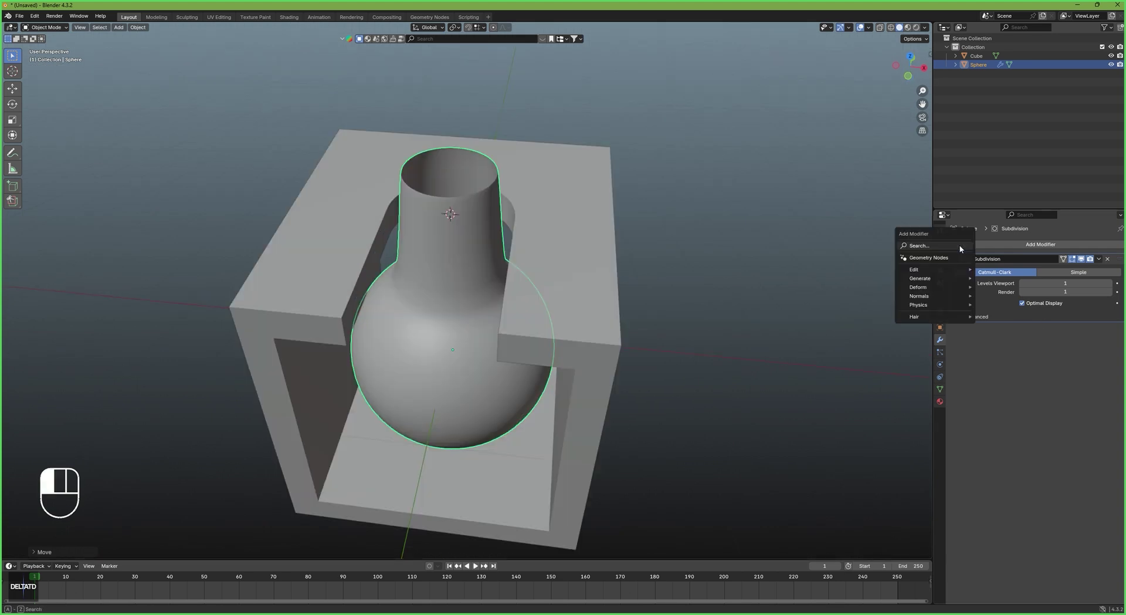
click(960, 282)
click(1109, 364)
click(1109, 363)
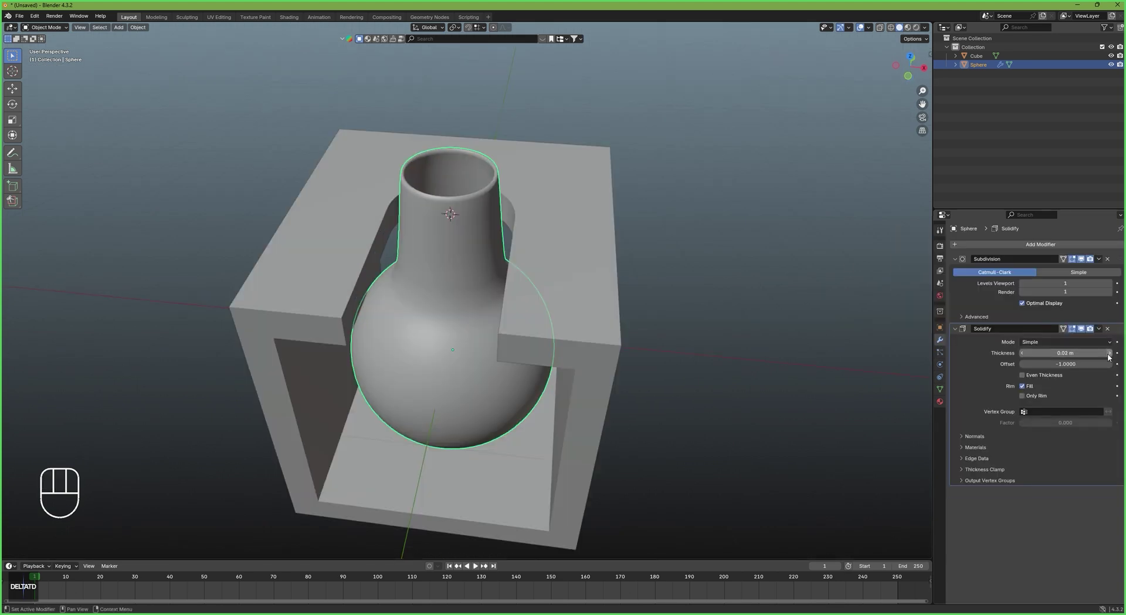
middle_drag(633, 276, 502, 210)
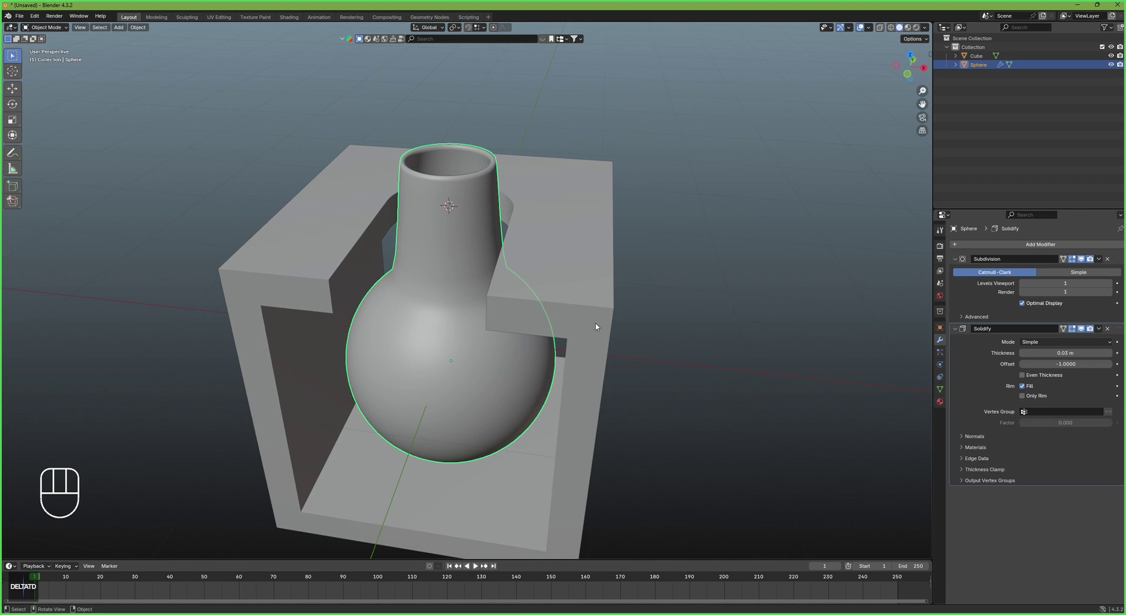
Select the stand and bottle together and raise them along Z until the stand's base rests on the world ground level
key(KP_1)
key(a)
key(g)
key(z)
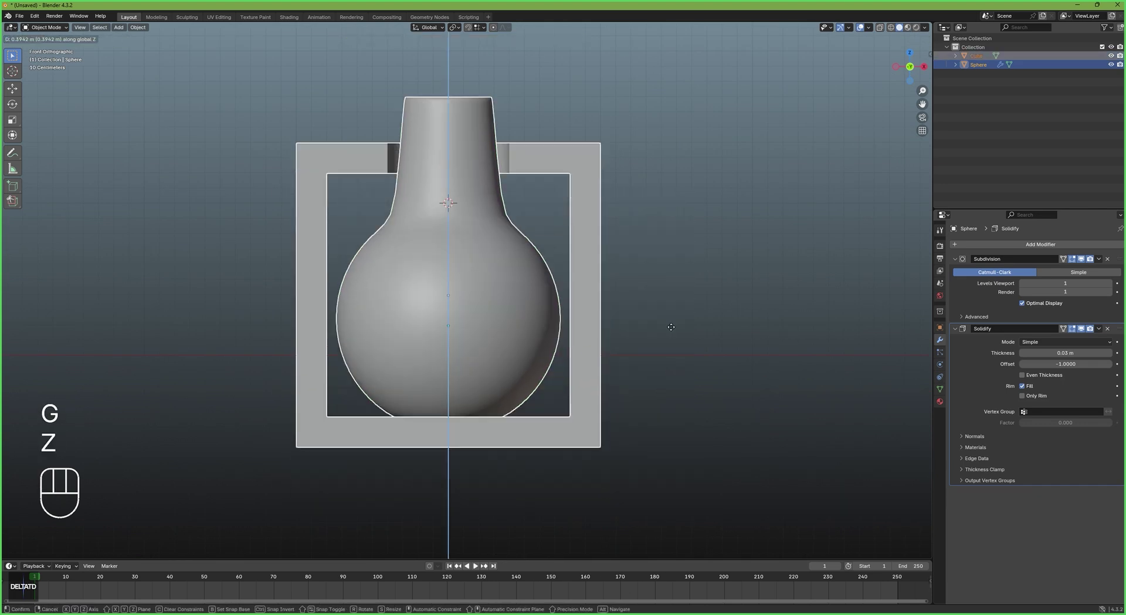
click(634, 232)
middle_drag(634, 232, 598, 281)
click(594, 271)
Return the 3D cursor to the world origin and add a plane mesh there
key(shift+s)
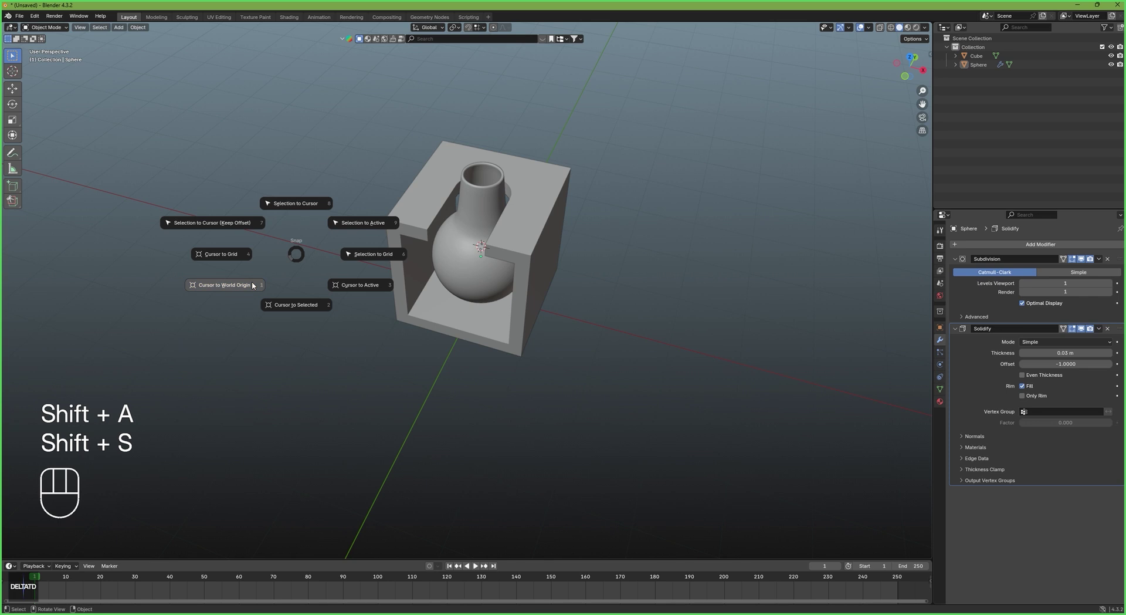
click(221, 285)
middle_drag(498, 411, 518, 351)
key(shift+a)
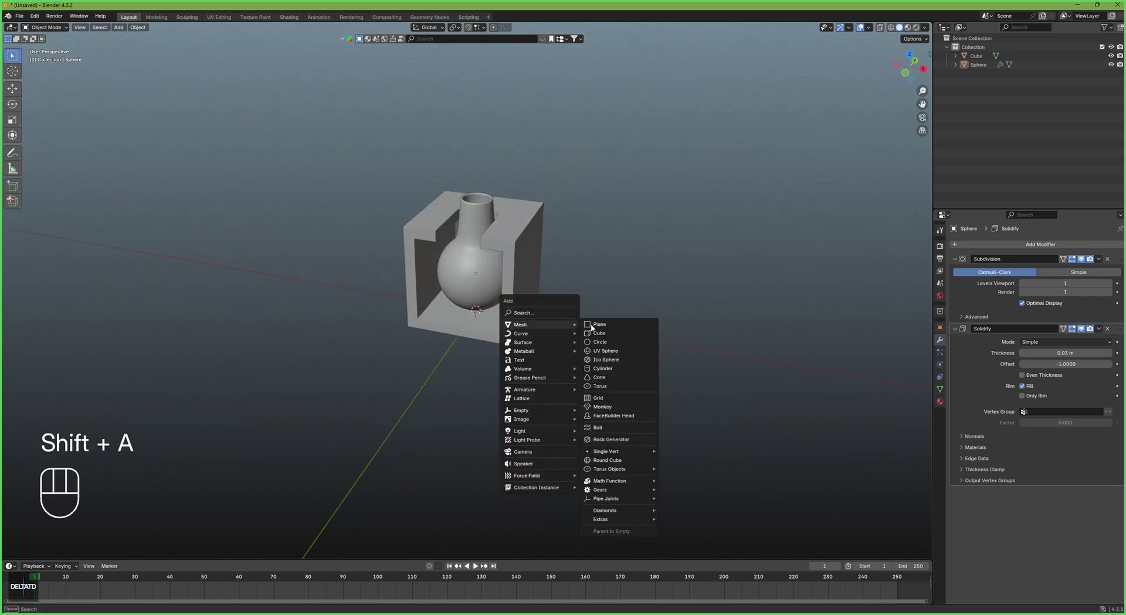
click(604, 324)
Scale the plane's mesh up about 4.3 times and stretch it along X into a wide ground
scroll(563, 340, down, 3)
key(Tab)
key(s)
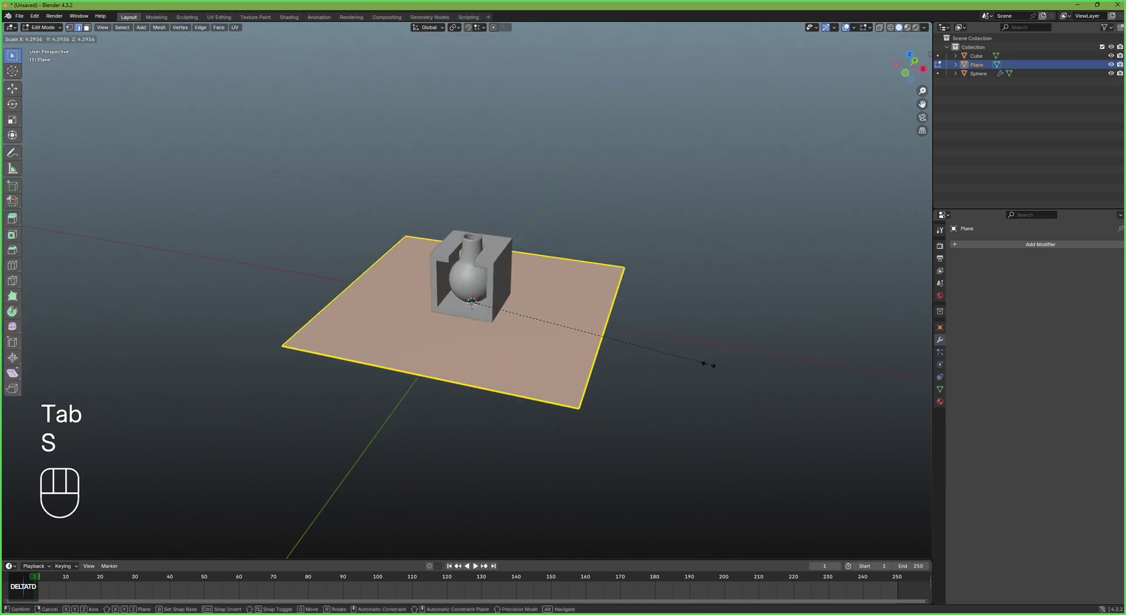
click(704, 366)
scroll(541, 353, down, 3)
key(s)
key(x)
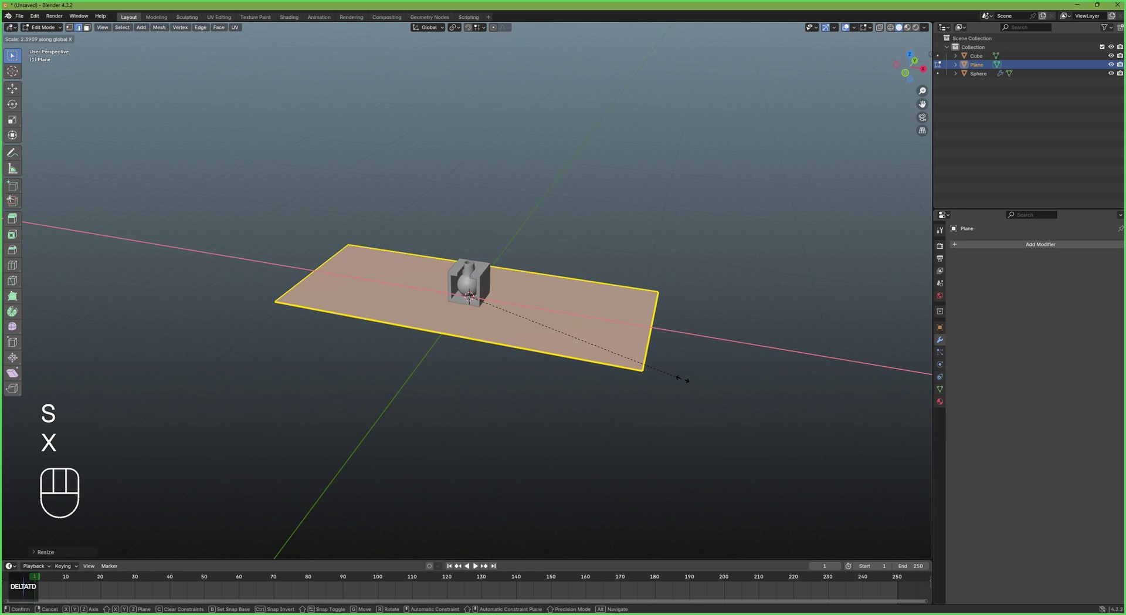
click(564, 355)
Extrude the ground plane's face slightly along Z to turn it into a thin slab
key(3)
key(grave)
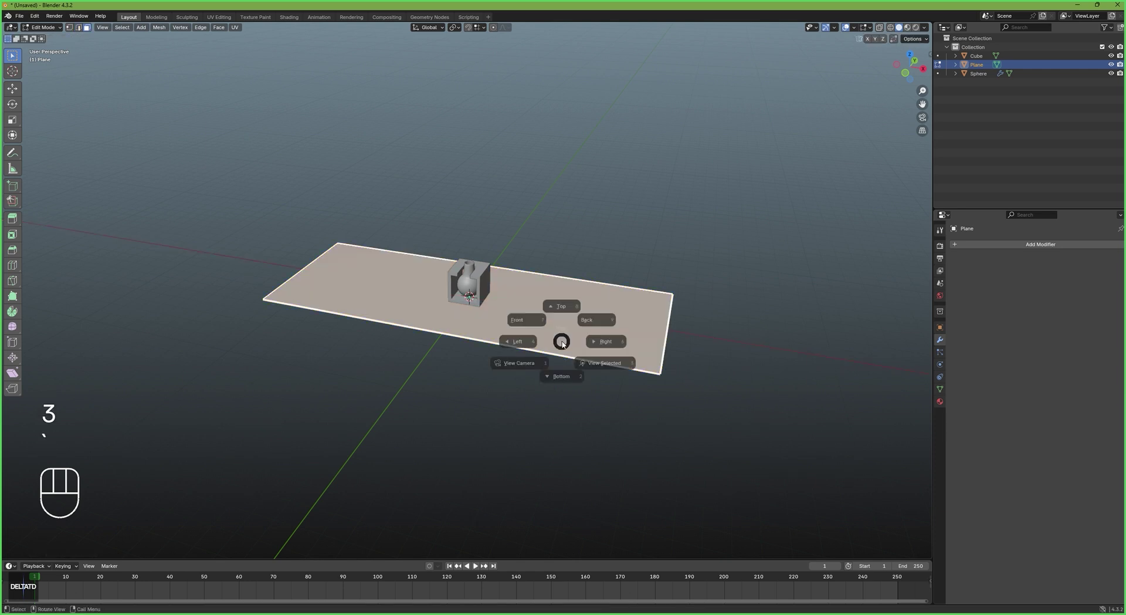
click(528, 317)
key(e)
right_click(488, 342)
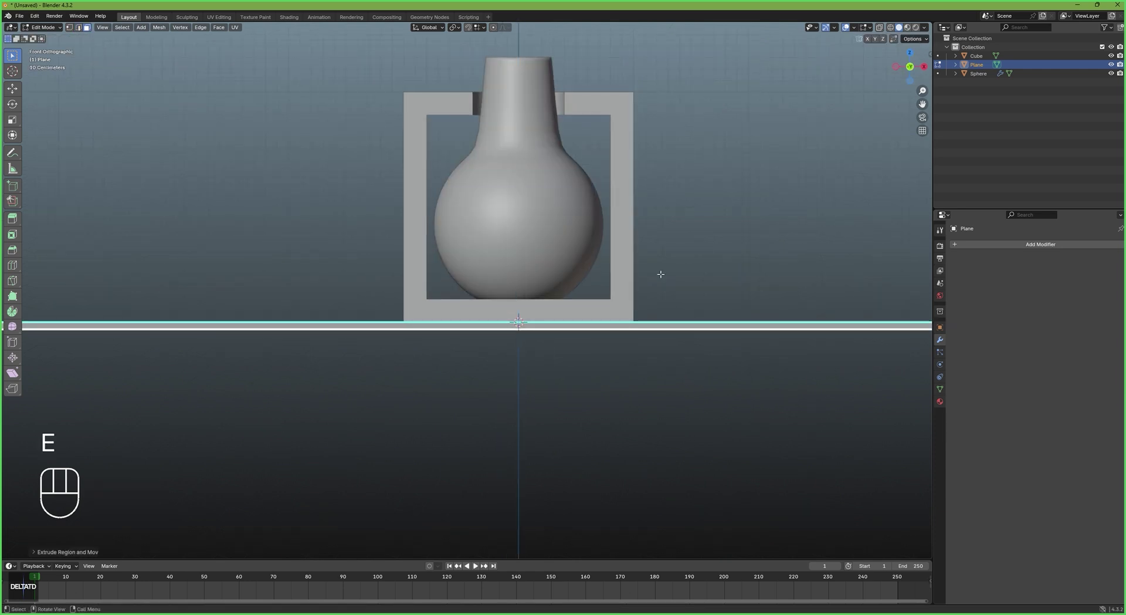
Extrude the slab's long rear edge upward along Z to form a tall back wall
middle_drag(661, 276, 559, 259)
key(2)
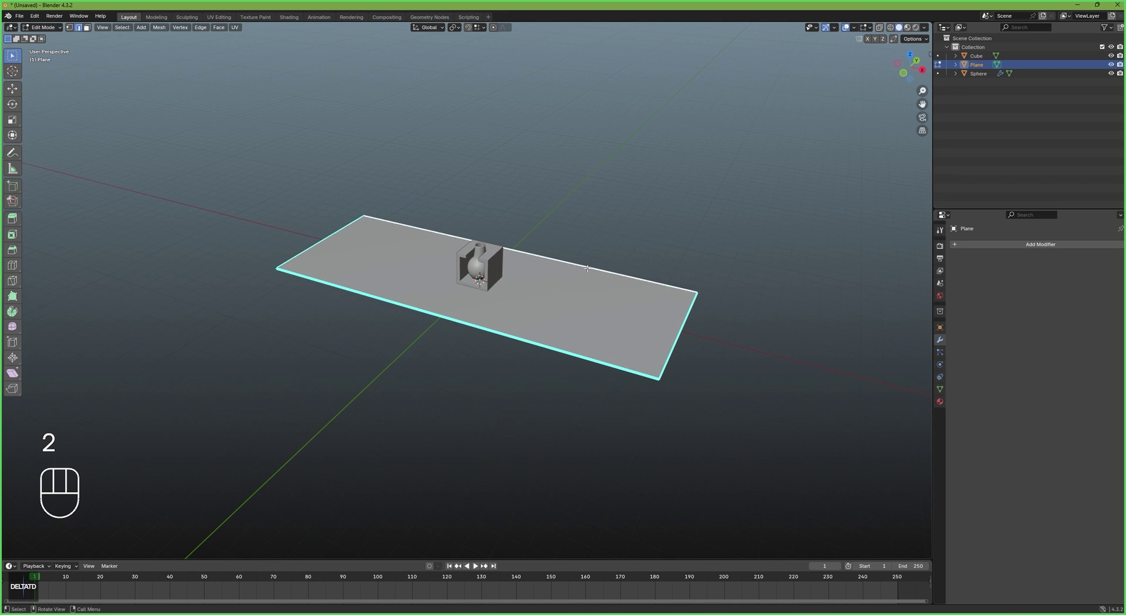
key(e)
key(z)
click(626, 118)
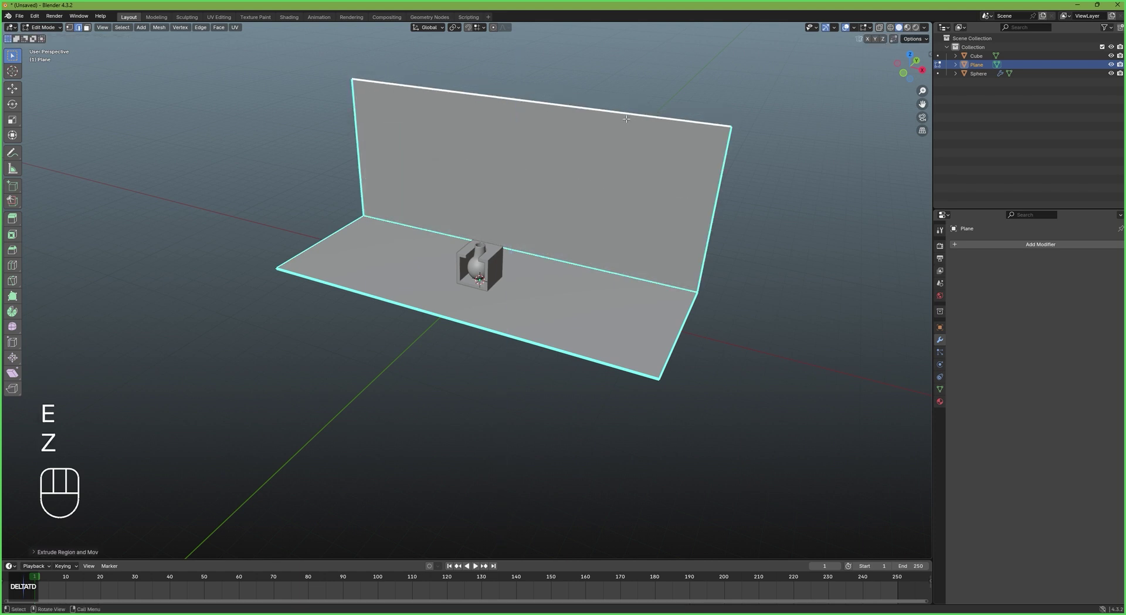
Separate the back wall face into its own object and rename it backdrop
key(3)
click(604, 195)
click(587, 196)
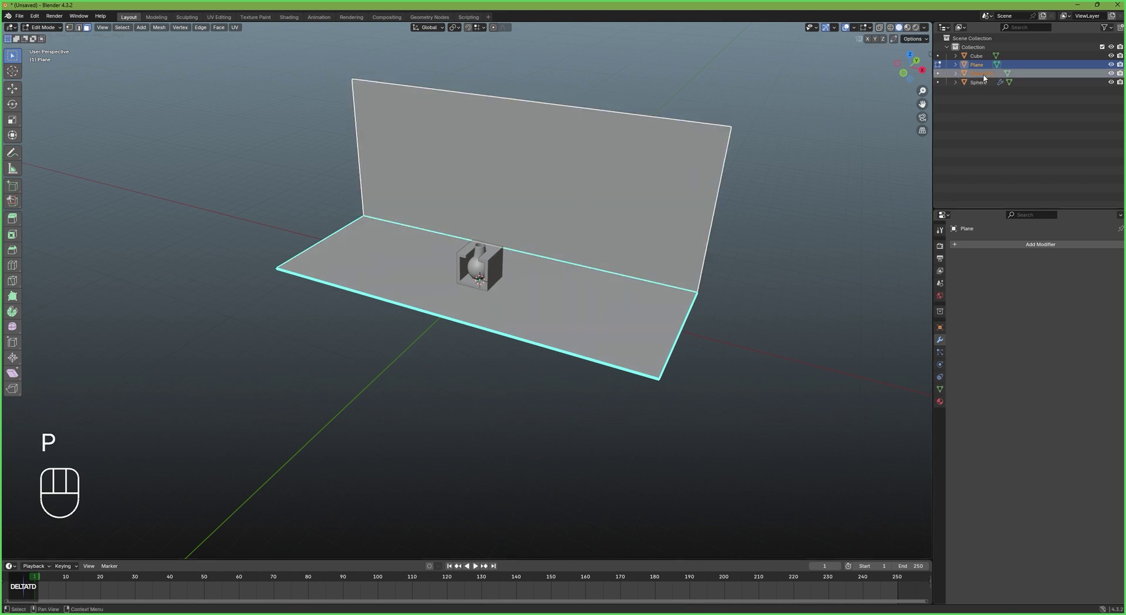
double_click(983, 74)
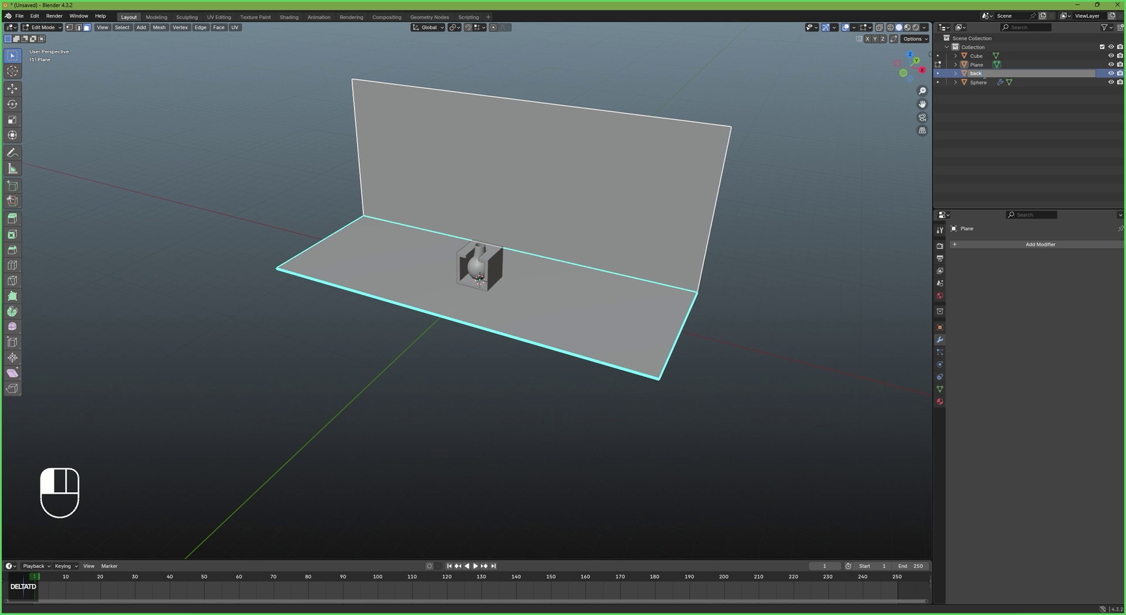
text(backdrop)
key(Return)
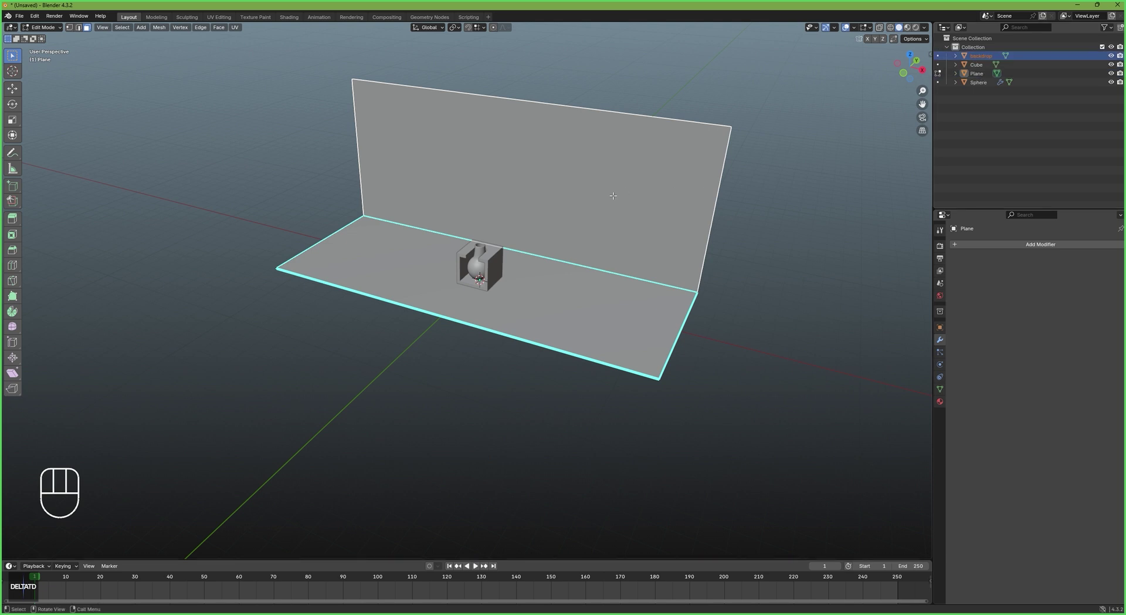
Select the backdrop in Object Mode and set its origin to its geometry
key(Tab)
click(558, 189)
right_click(523, 217)
mouse_move(523, 217)
click(611, 230)
Scale the backdrop's face up in Edit Mode so it extends well beyond the ground slab
key(Tab)
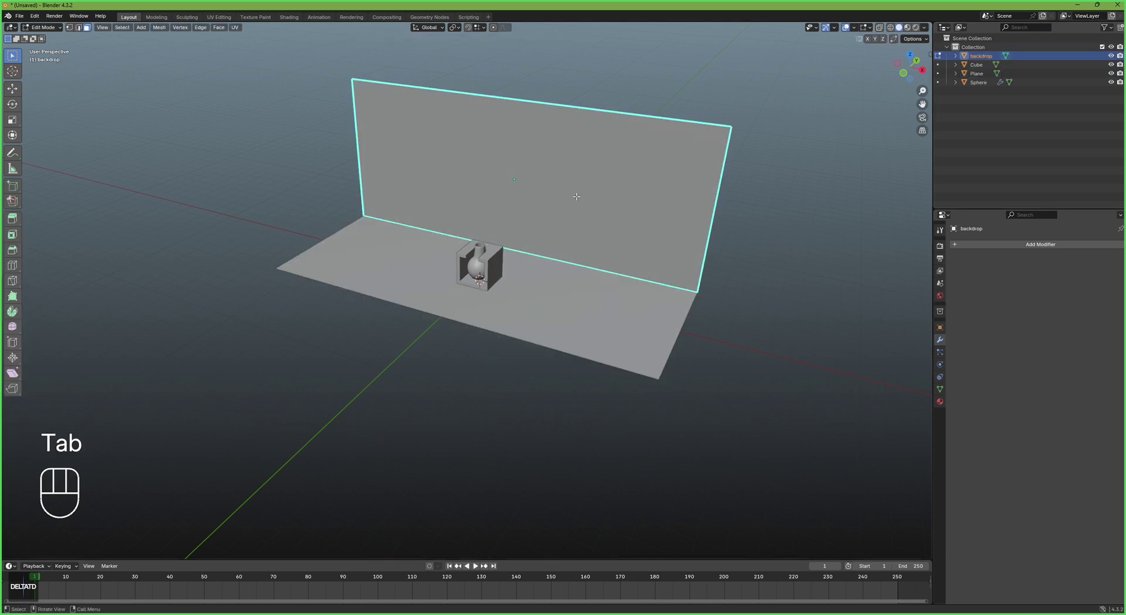
click(577, 196)
key(s)
click(625, 205)
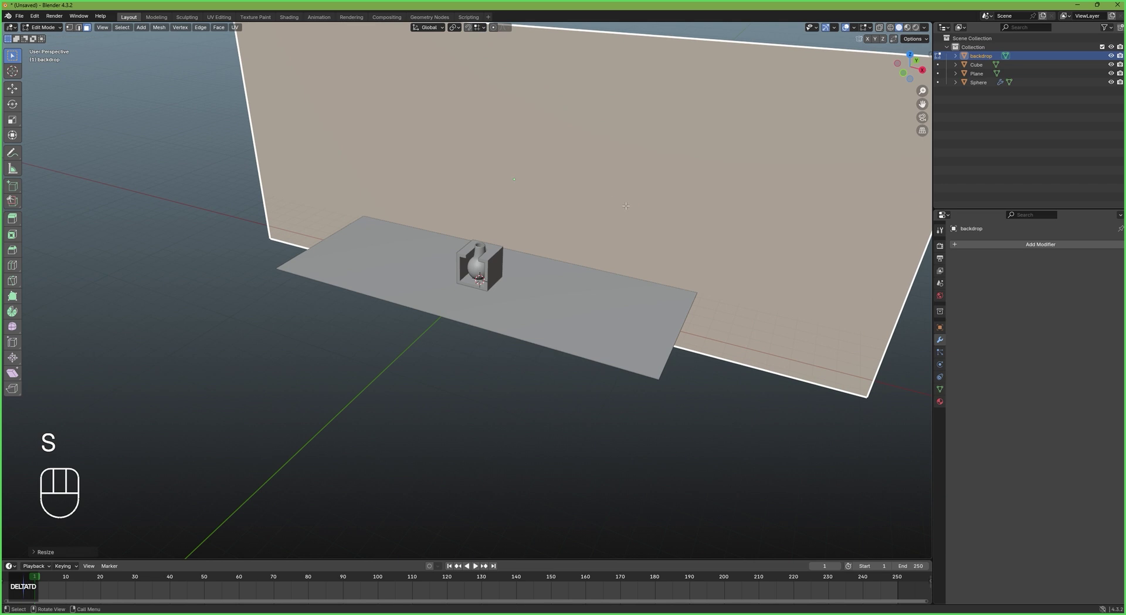
Select the ground slab together with the backdrop in Object Mode and move both along Y, bringing the backdrop closer to the stand
key(Tab)
middle_drag(626, 205, 412, 317)
click(412, 317)
key(g)
key(y)
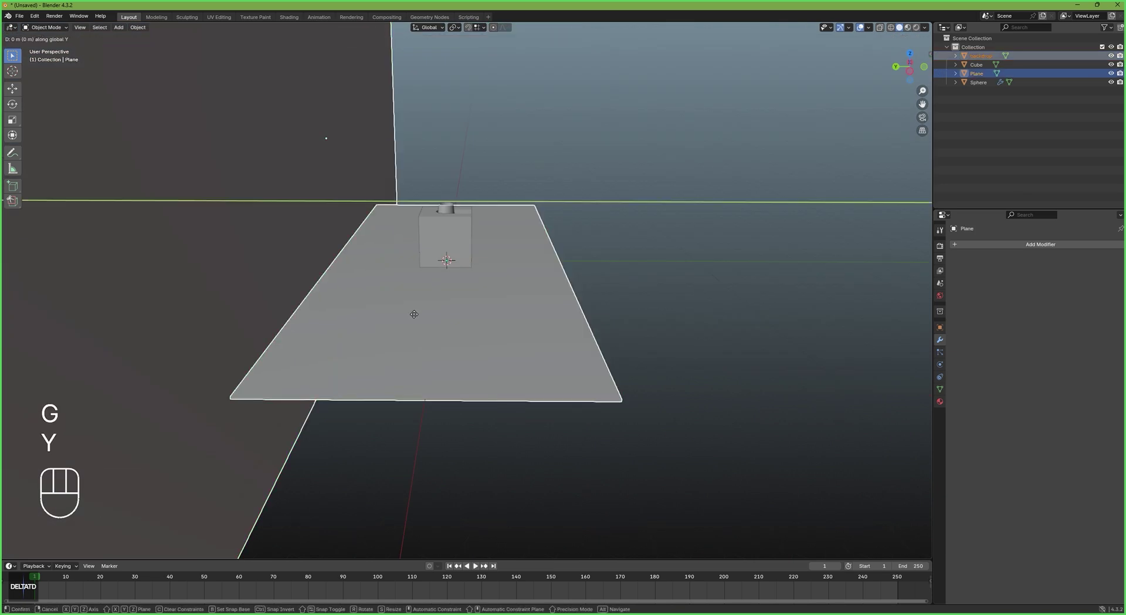
click(468, 309)
middle_drag(649, 307, 537, 352)
Add a Sun light and raise it along Z to about 11.5 m
key(shift+a)
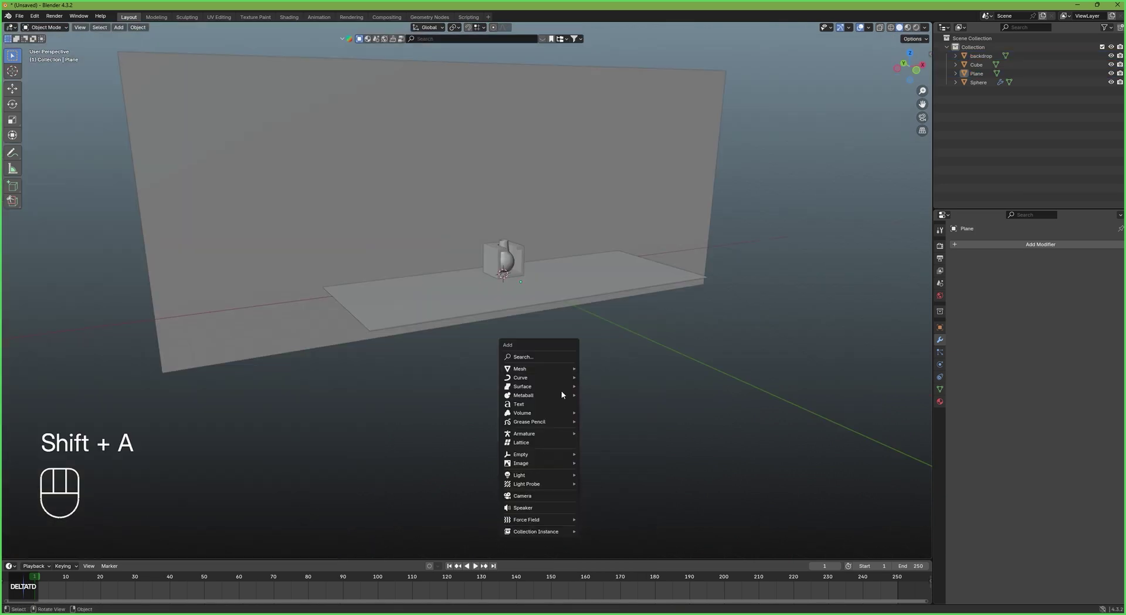
click(599, 484)
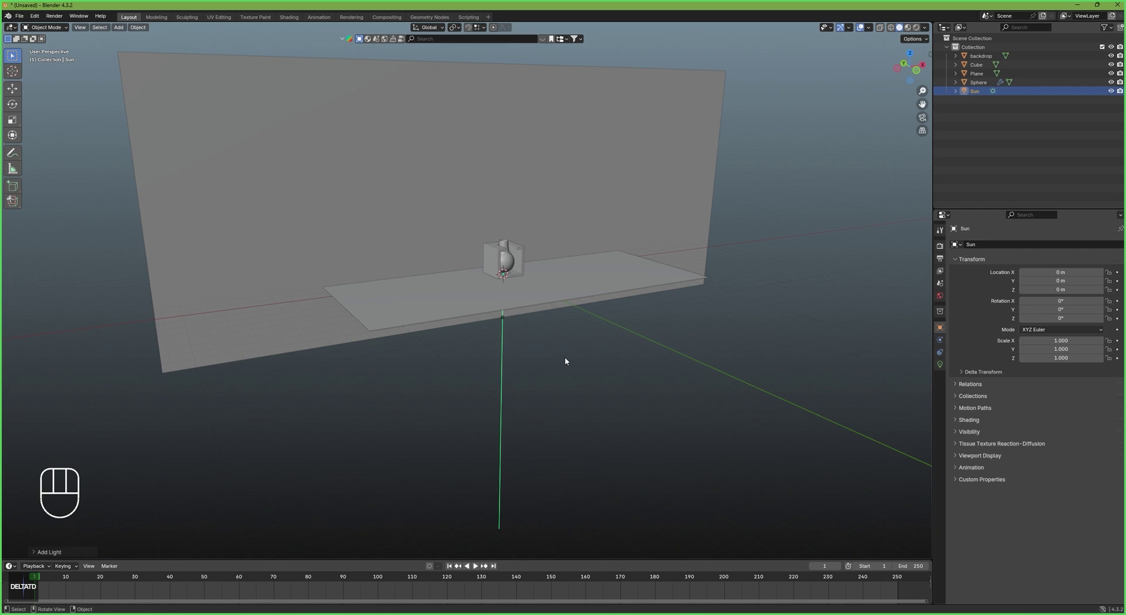
key(grave)
click(514, 327)
key(g)
key(z)
click(582, 196)
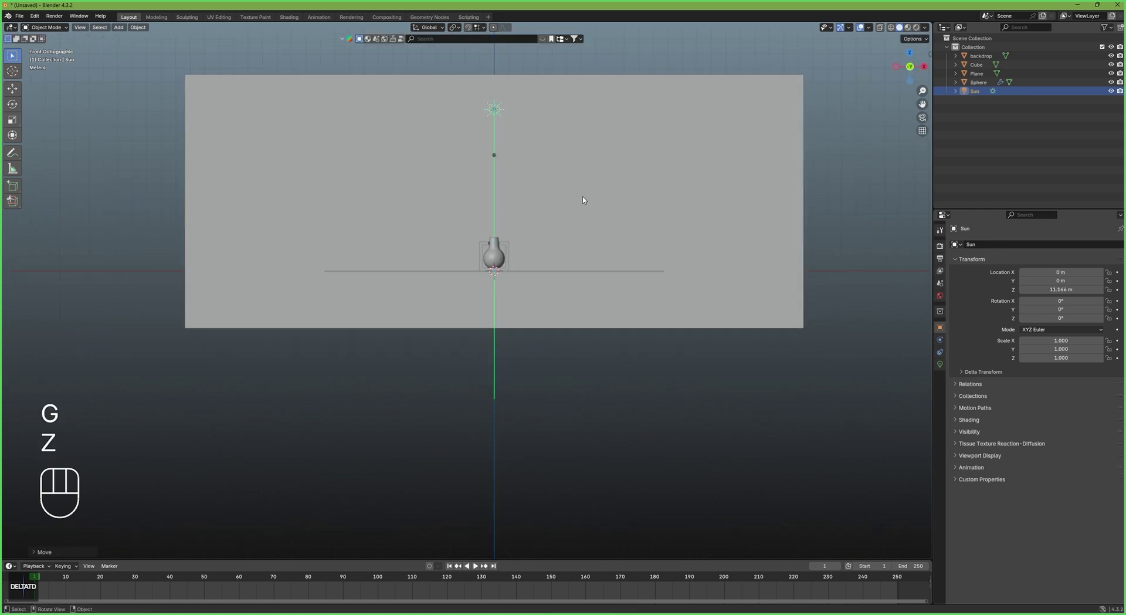
Move the Sun light along X to about -11.2 m and rotate it about -45.6° around Y to aim at the bottle
key(g)
key(x)
key(r)
click(550, 86)
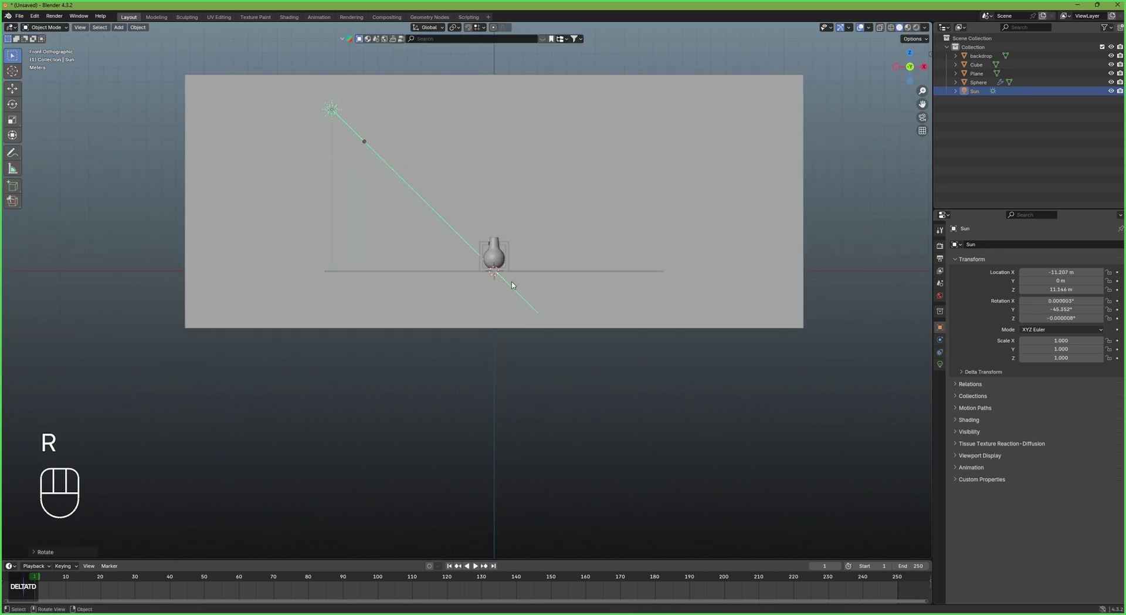
click(545, 378)
Add a Point light, raise it to about 2.96 m in Z and shift it to about -3.4 m in X
key(shift+a)
mouse_move(544, 377)
click(577, 373)
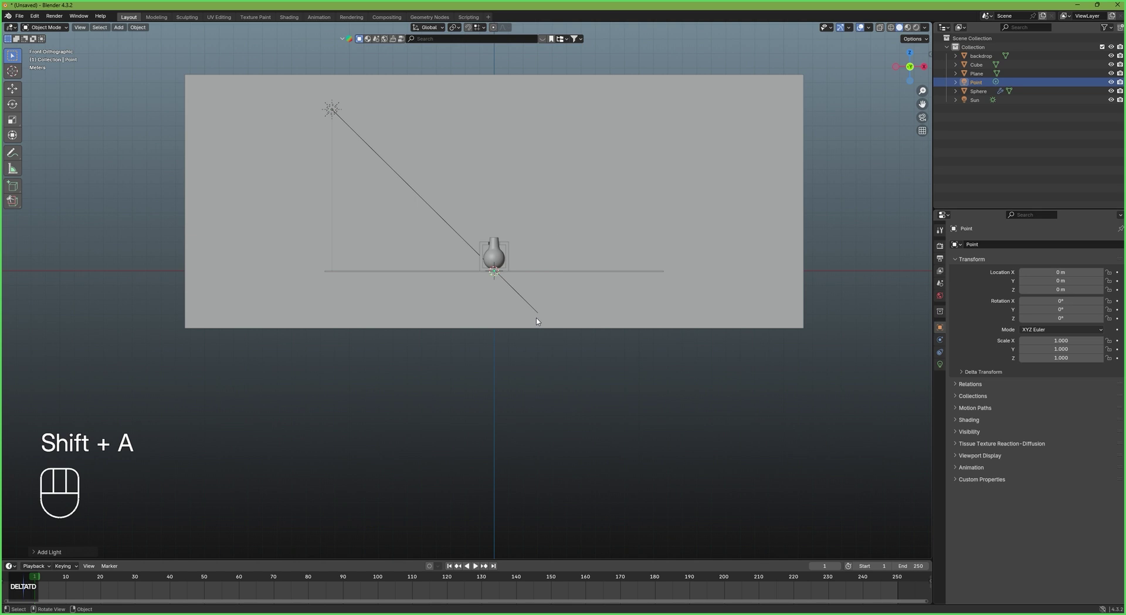
scroll(496, 262, up, 10)
key(g)
key(z)
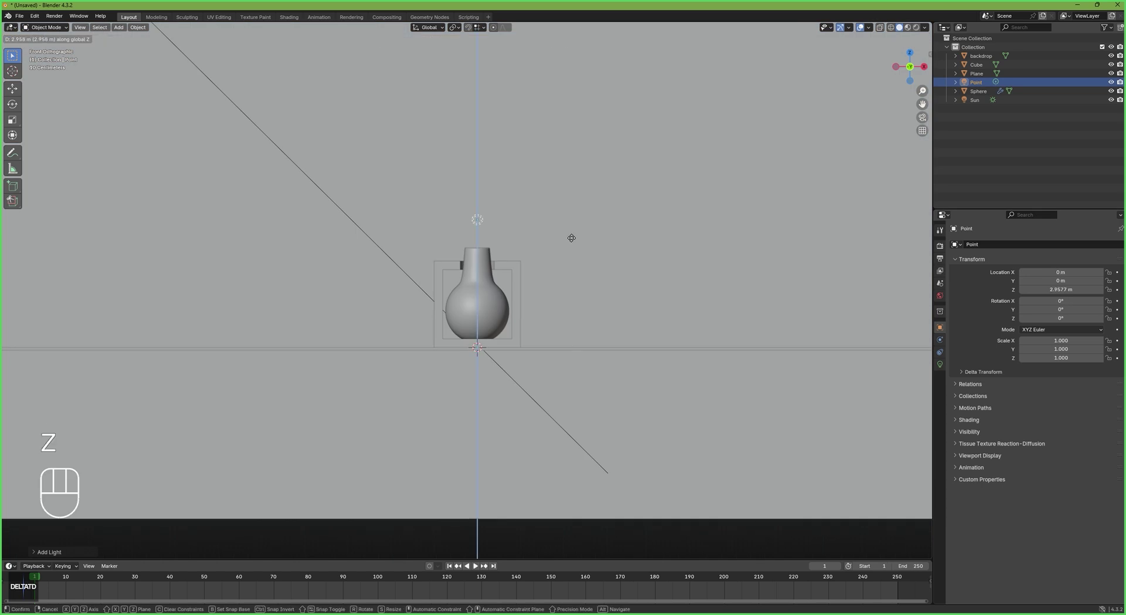
key(y)
key(x)
click(427, 242)
Move the Point light along Y to about 2.1 m
scroll(423, 247, down, 5)
middle_drag(346, 259, 448, 295)
key(g)
key(y)
click(384, 271)
Add an Area light and move it along X to about 5.35 m
key(shift+a)
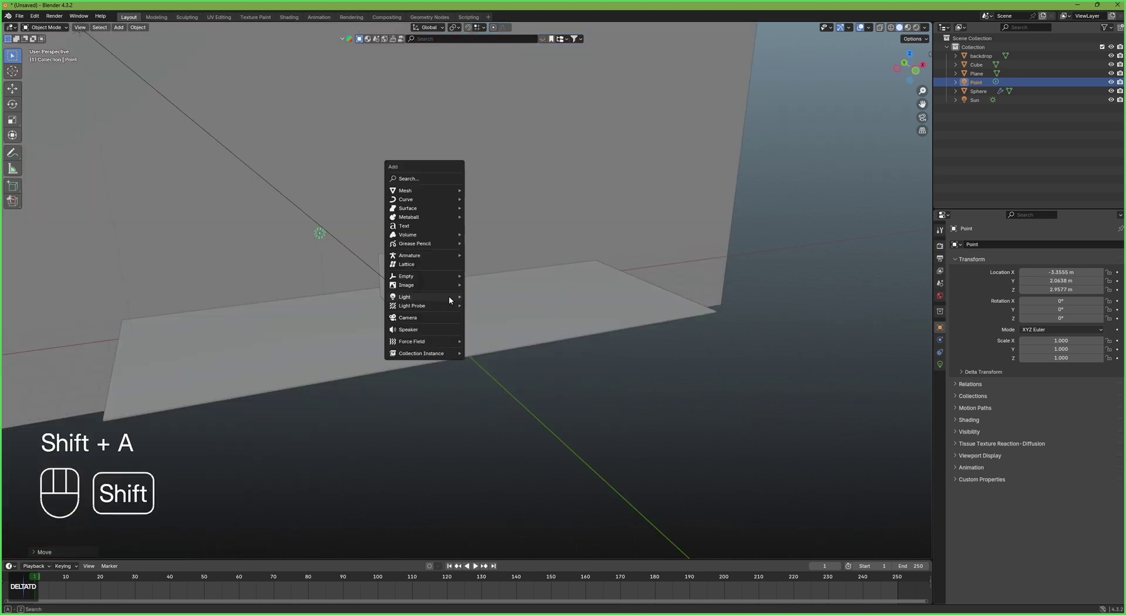
mouse_move(449, 295)
click(504, 328)
key(g)
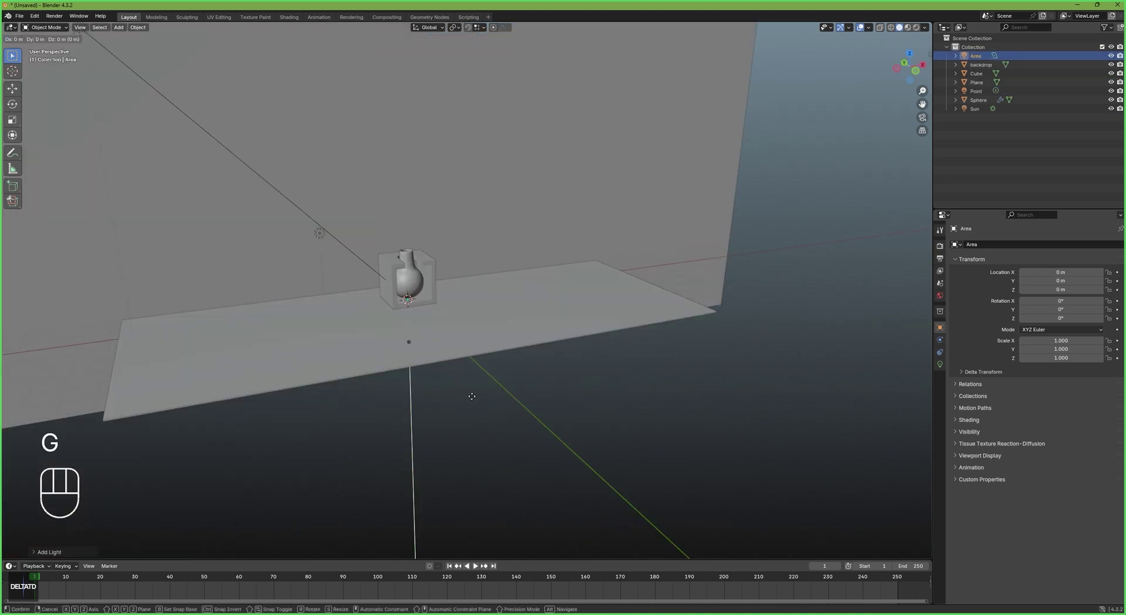
key(x)
click(576, 376)
Rotate the Area light 90° around Y so it faces the stand
key(r)
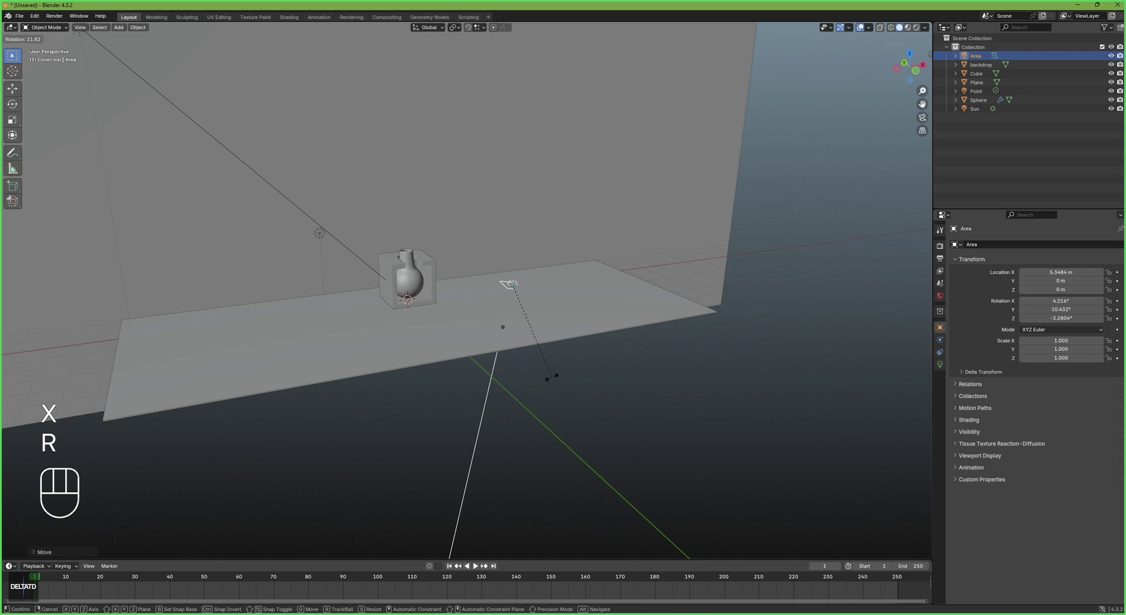
key(y)
key(KP_9)
key(KP_0)
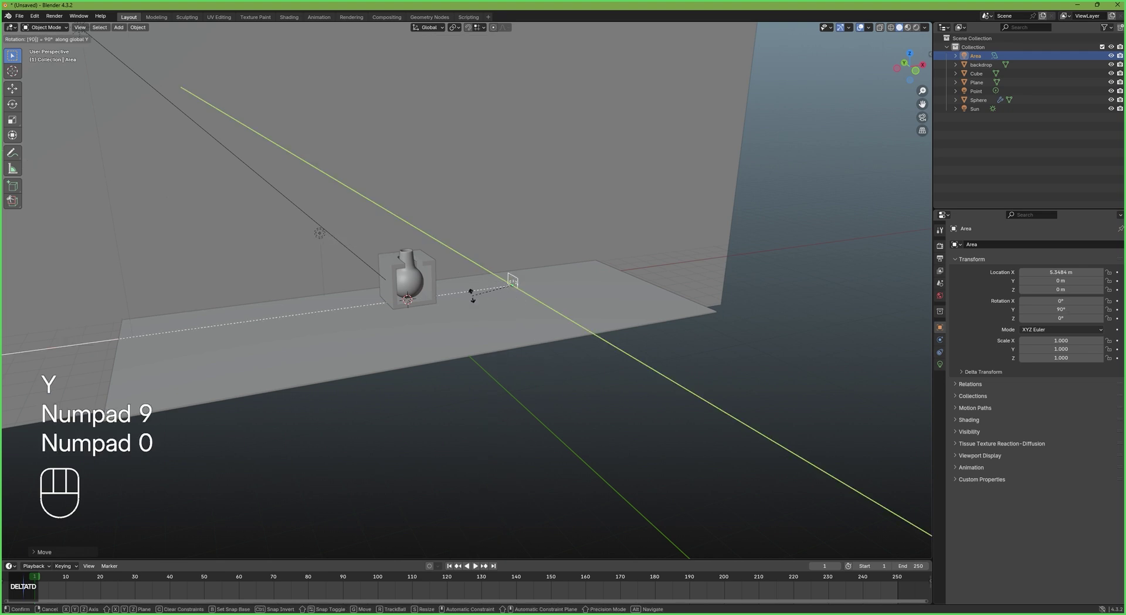
key(KP_Enter)
Raise the Area light to about 0.98 m in Z and scale it up to about 4.46
key(g)
key(z)
click(474, 275)
key(s)
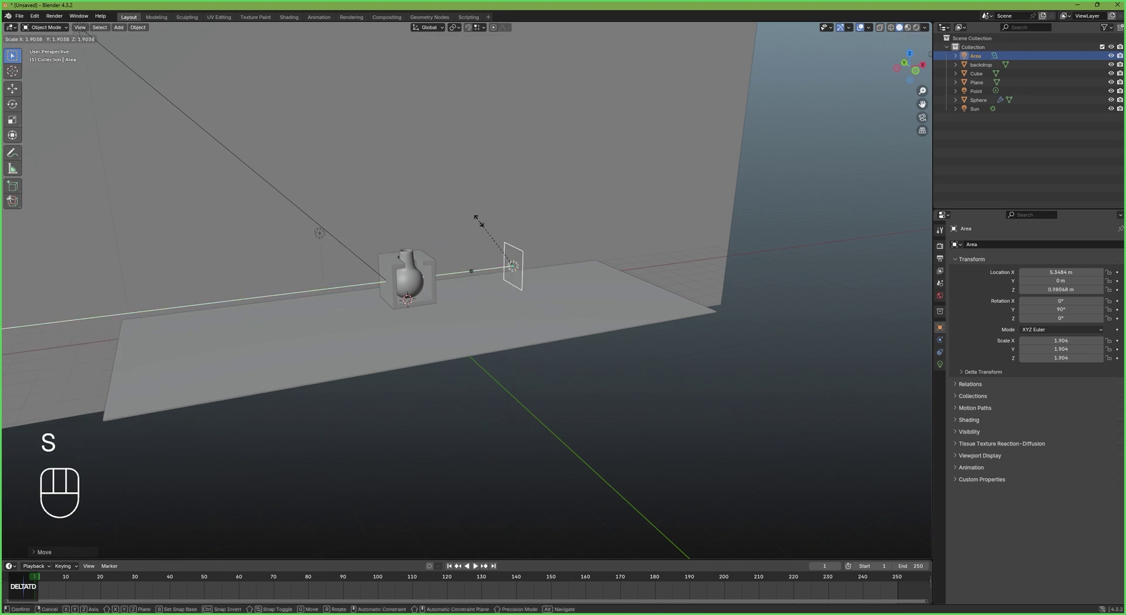
click(437, 158)
scroll(437, 157, down, 4)
Move the Area light along X to about 7.42 m, farther from the stand
key(g)
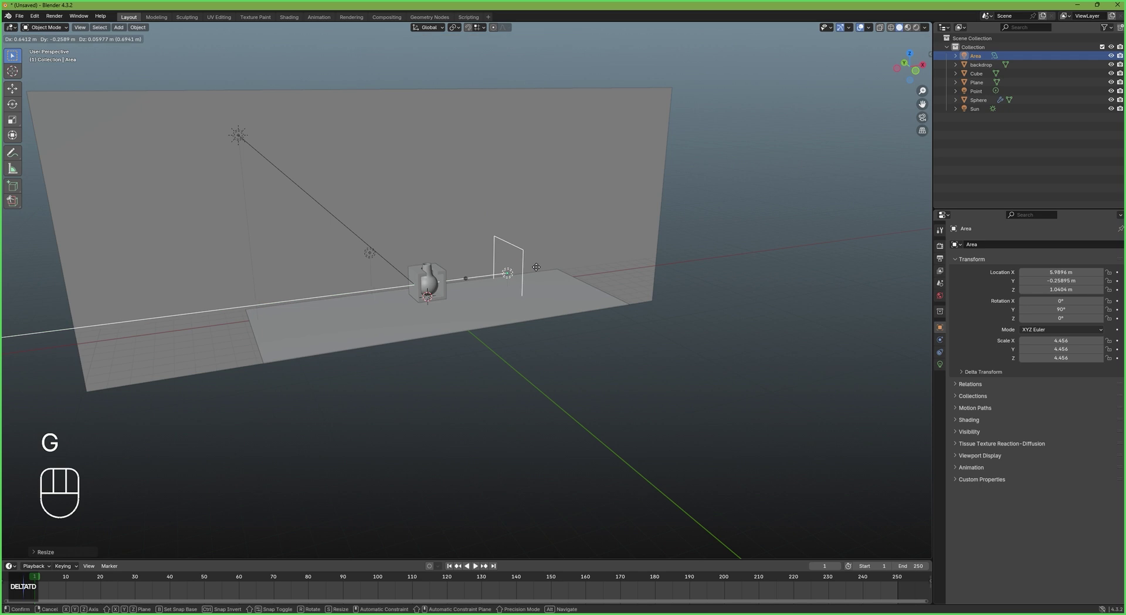
key(x)
click(525, 343)
scroll(525, 340, down, 3)
click(512, 347)
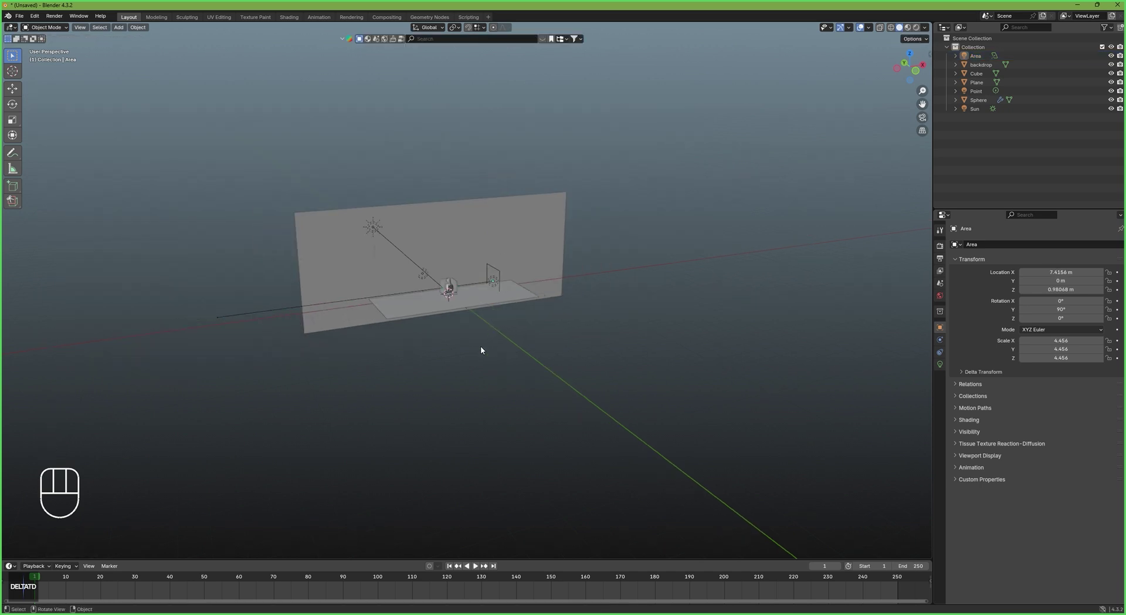
Add a camera and move it along Y to about -40 m, in front of the stand
key(shift+a)
click(478, 366)
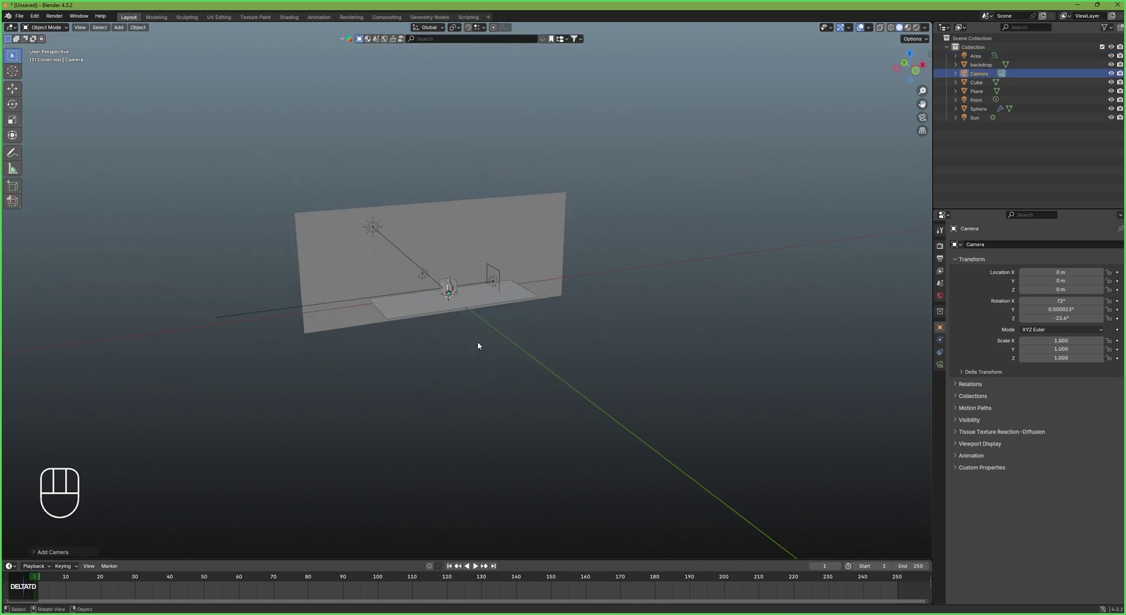
key(g)
key(y)
click(543, 364)
Clear the camera's rotation and set its X rotation to 90° so it faces the stand
scroll(575, 382, up, 5)
key(alt+r)
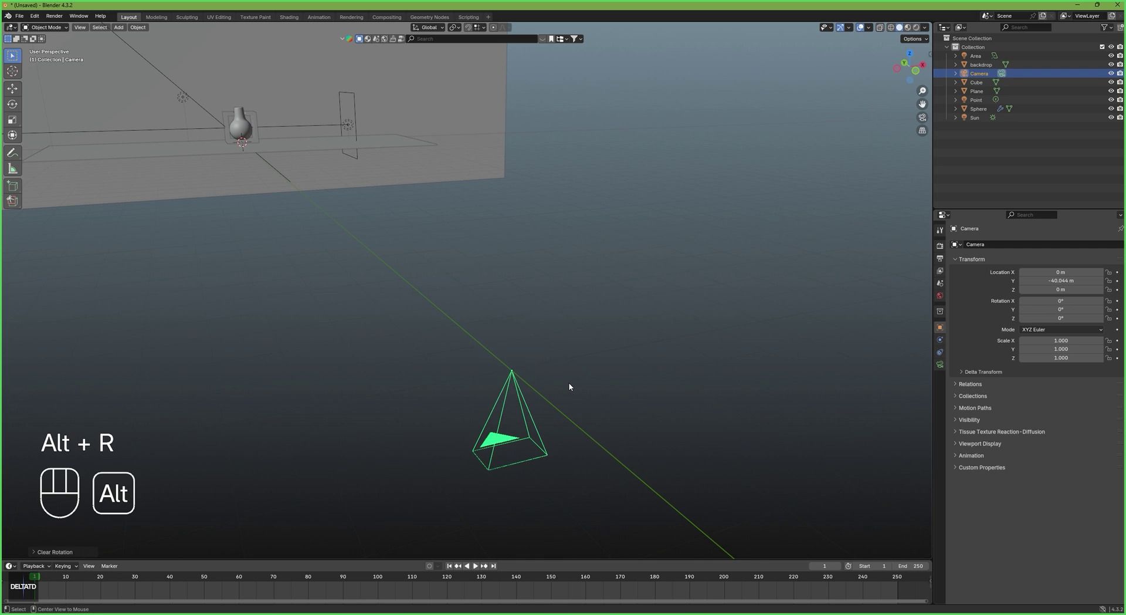
key(n)
drag(874, 109, 882, 109)
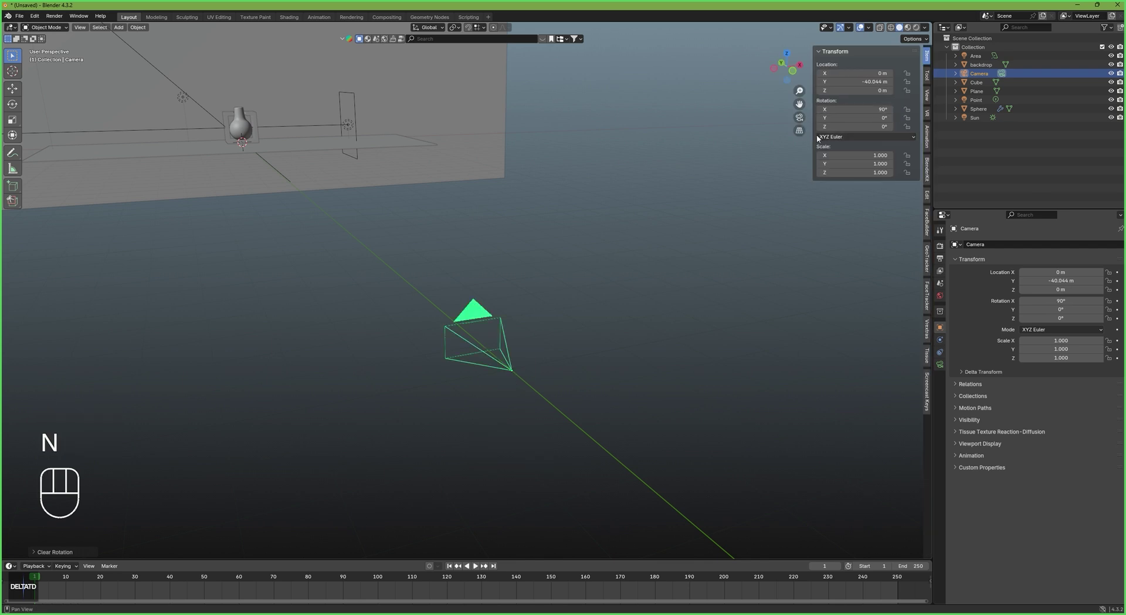
Look through the camera and set its passepartout opacity to 1.000
click(799, 117)
click(940, 364)
click(971, 404)
drag(1070, 468, 1112, 468)
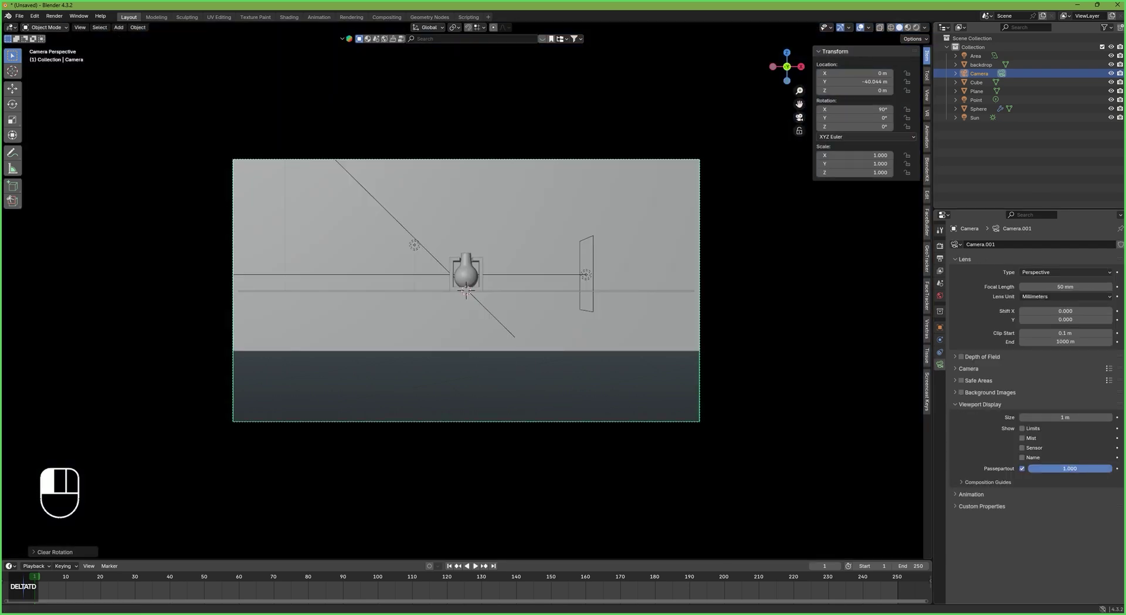
Frame the bottle and stand by setting the camera's focal length to 222 mm and its Z location to 1.44 m
drag(1047, 287, 1085, 287)
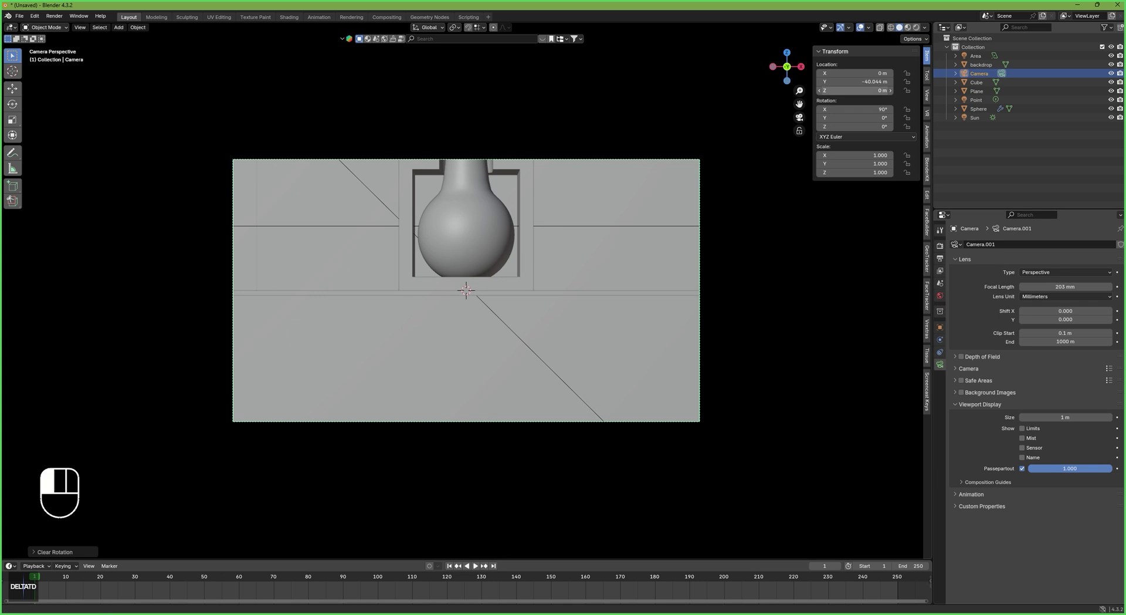
drag(856, 90, 898, 91)
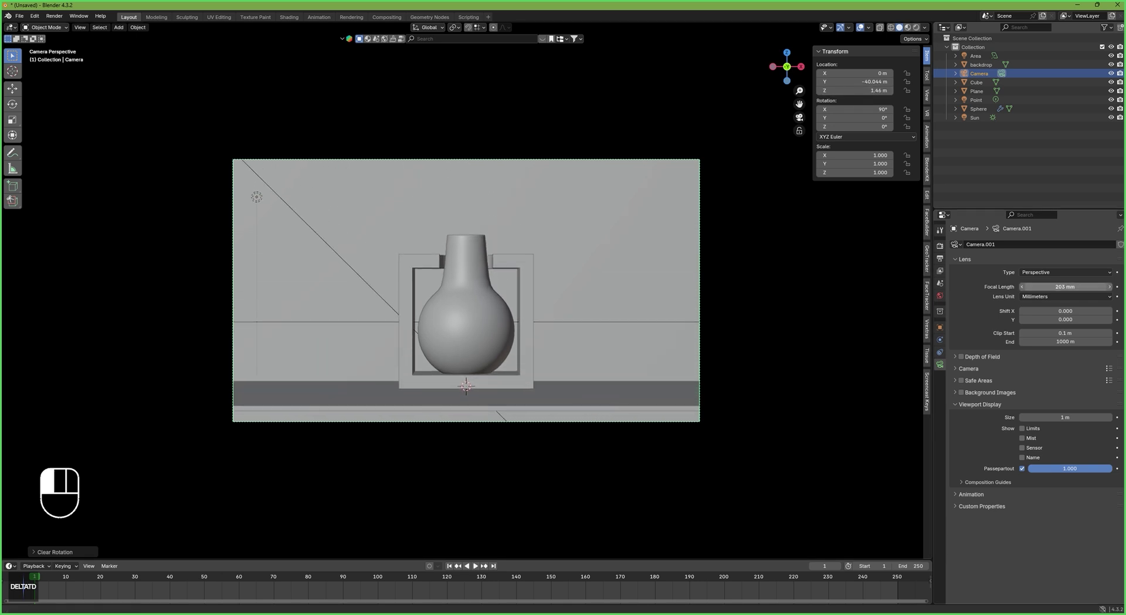
drag(1066, 287, 1076, 286)
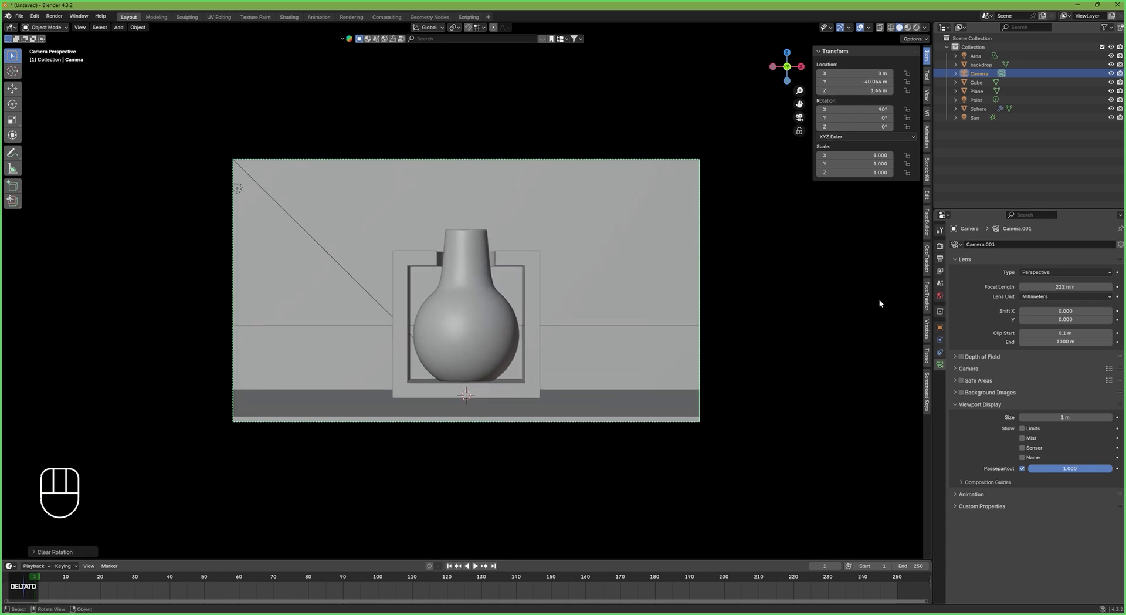
key(n)
scroll(679, 251, up, 2)
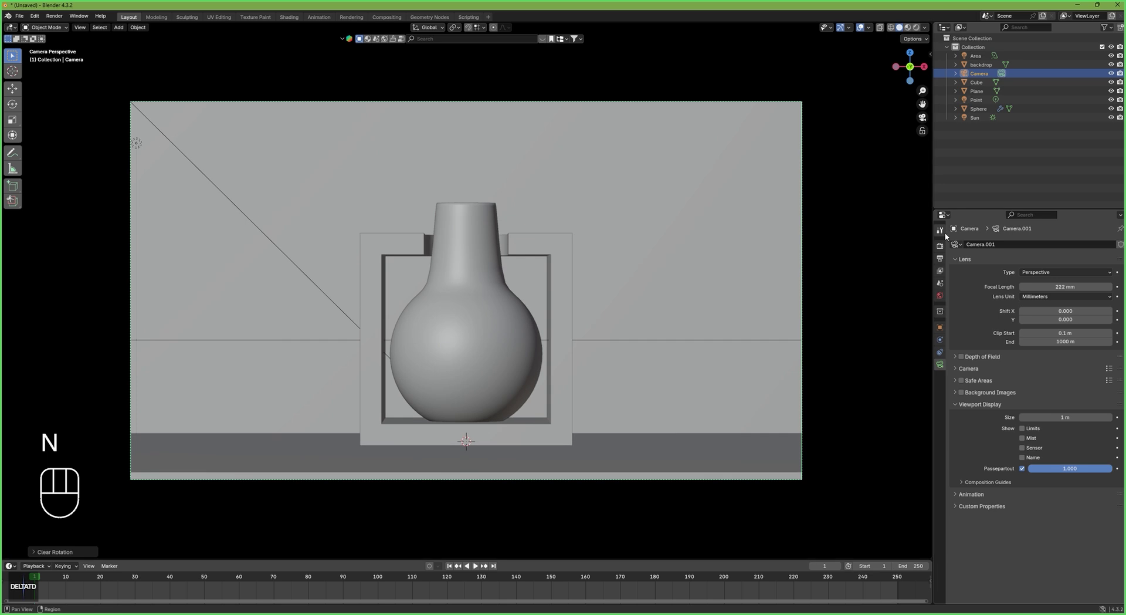
Set the render engine to Cycles on GPU Compute and show the viewport in rendered shading
click(939, 246)
click(1056, 244)
click(1050, 275)
click(1056, 266)
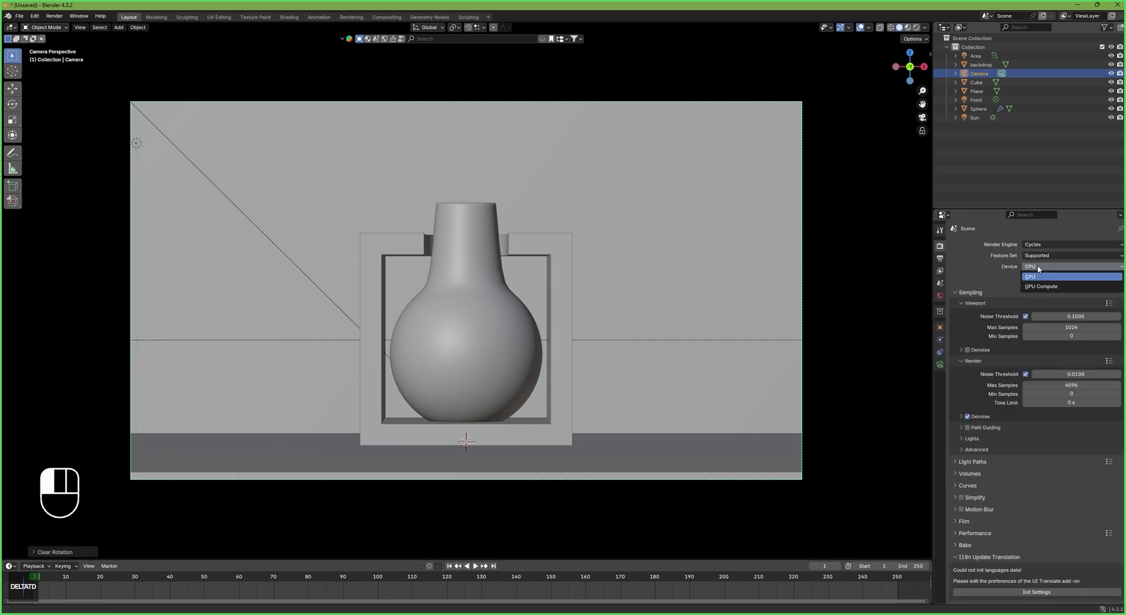
click(1043, 288)
click(918, 28)
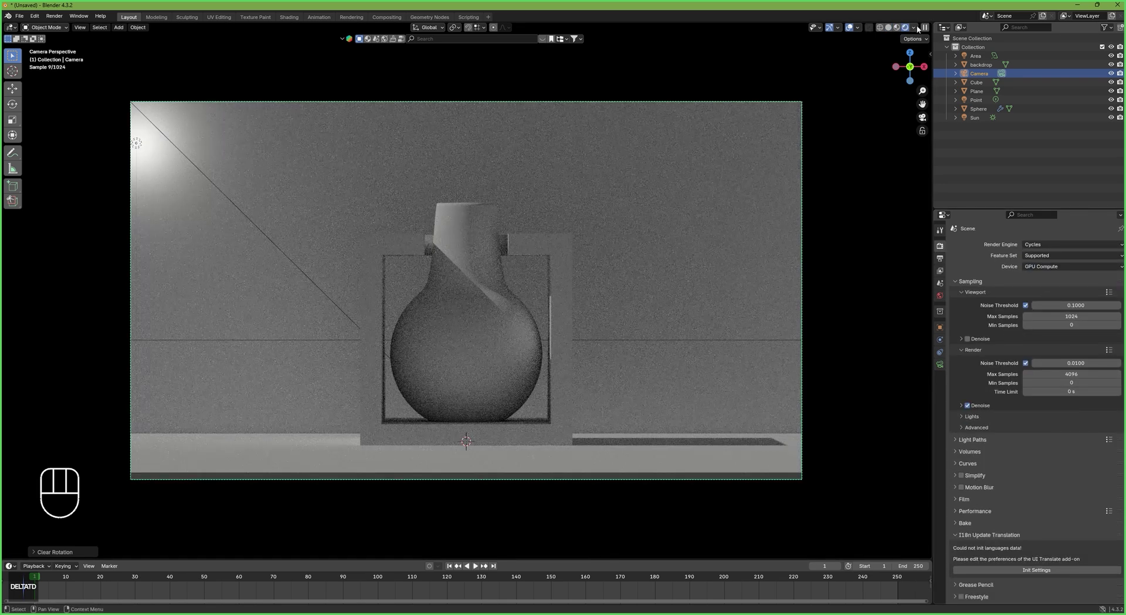
Search the online material library for concrete and apply a light concrete material to the backdrop
click(367, 39)
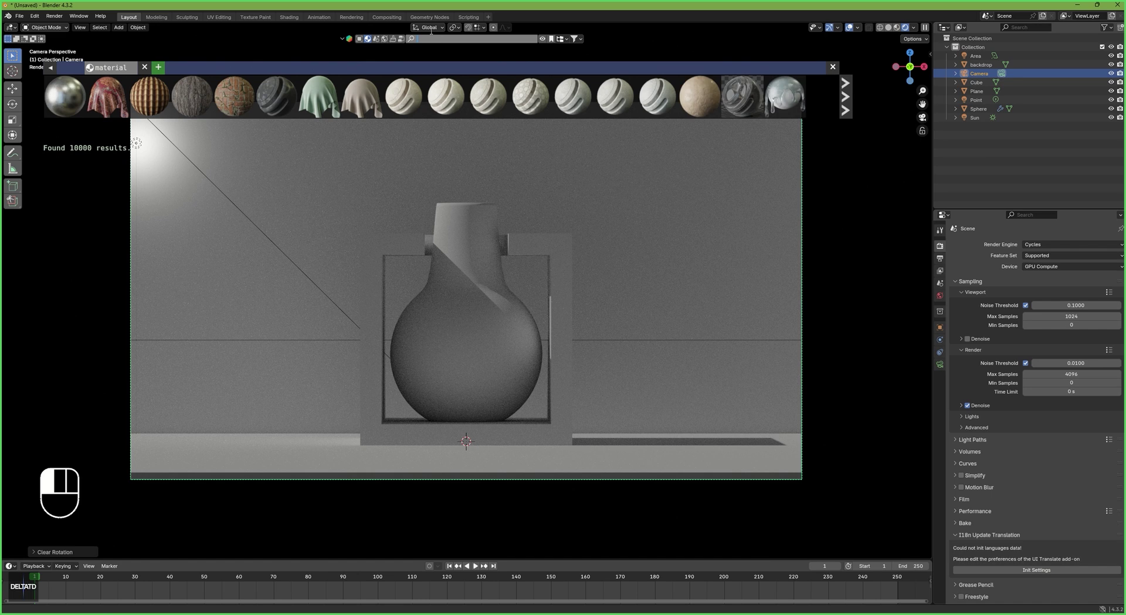
key(Return)
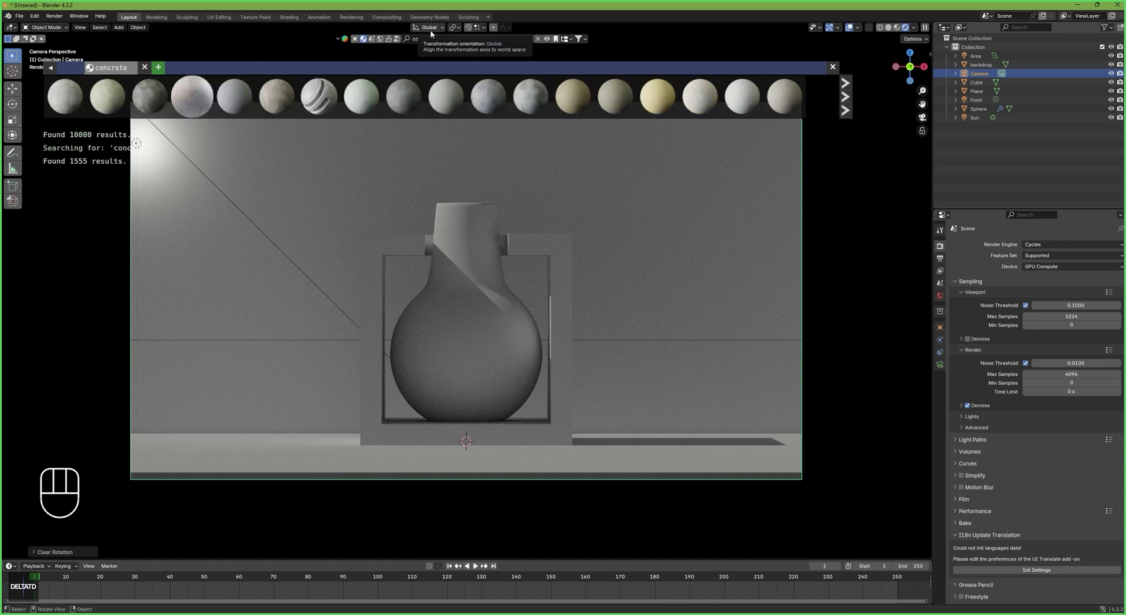
click(335, 177)
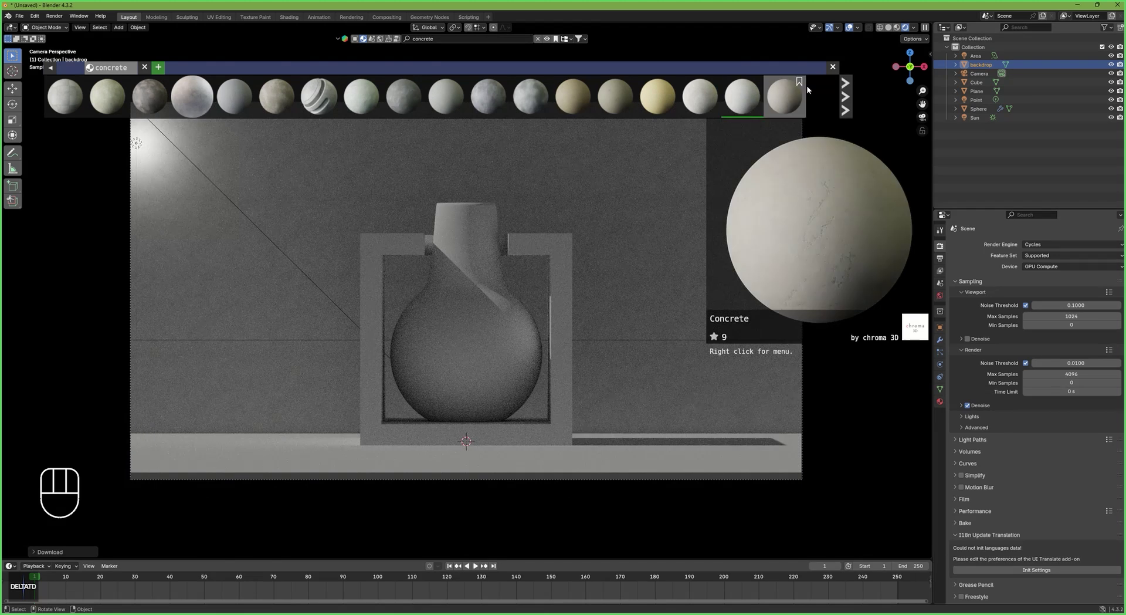
click(742, 96)
Set the Sun light's strength to 7
click(974, 117)
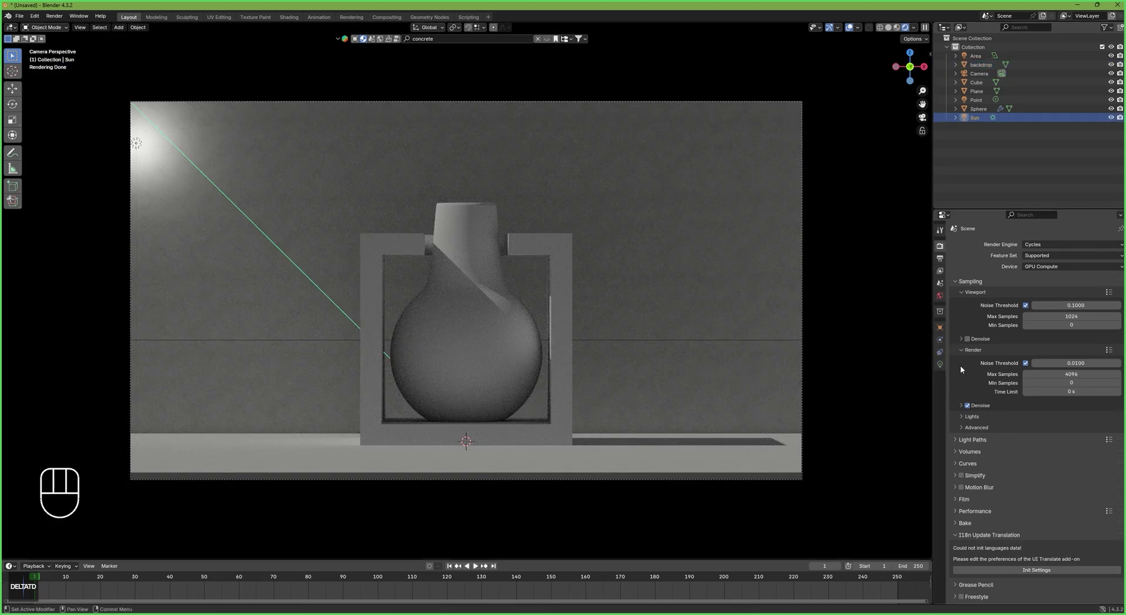
click(940, 364)
double_click(1072, 305)
text(7)
key(Return)
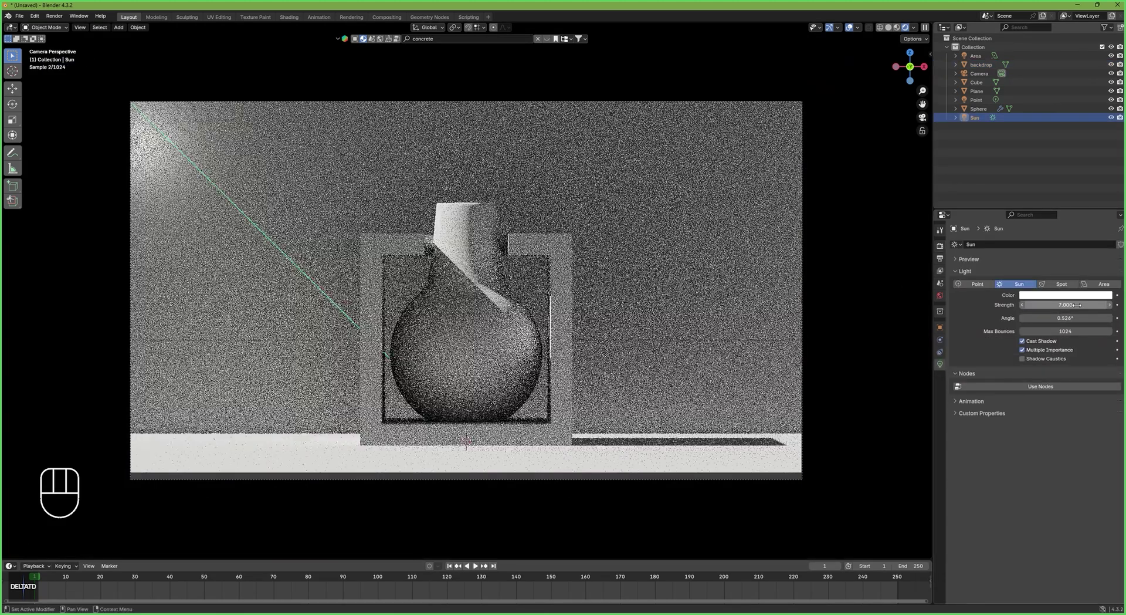
Change the power of the Area light
click(685, 346)
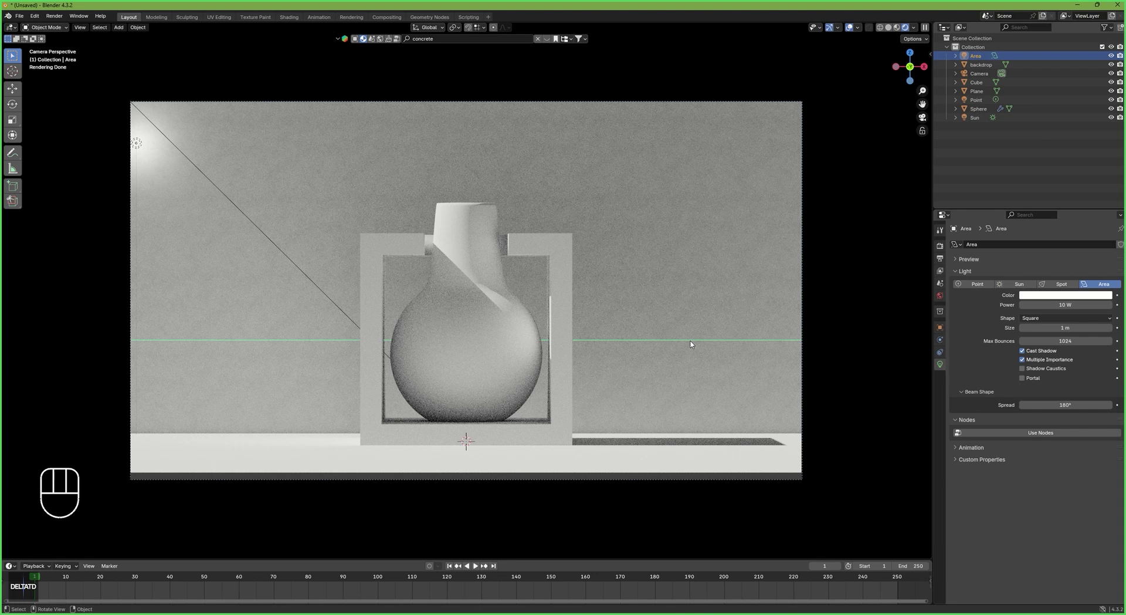
double_click(1063, 305)
key(Return)
Set the World background strength to 3
click(940, 296)
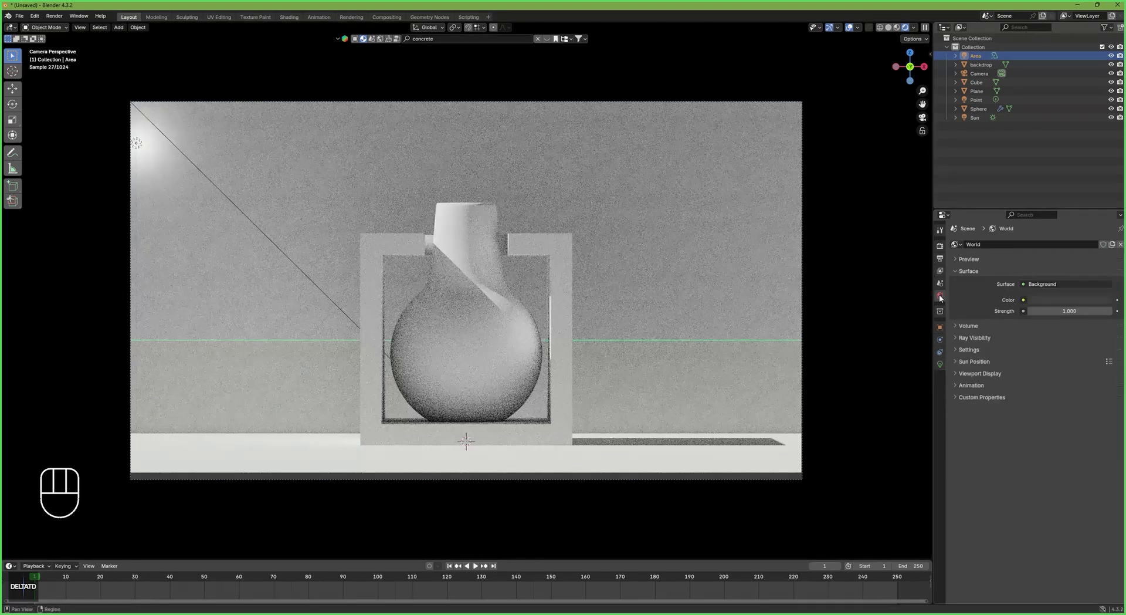
double_click(1074, 312)
text(3)
key(Return)
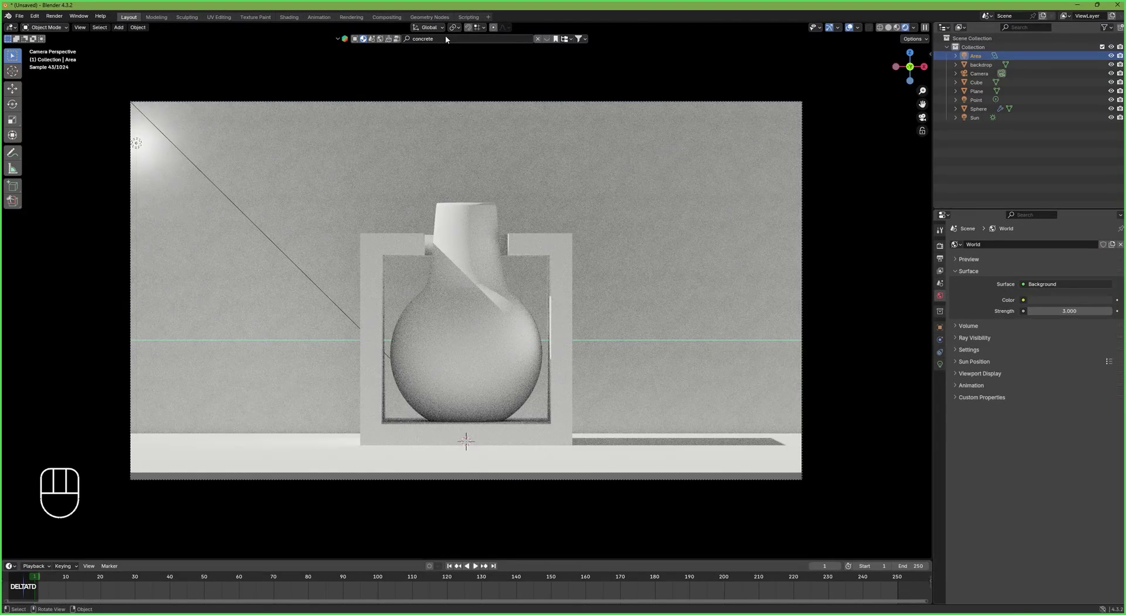
Search the materials for wood and apply Wood White to the ground plane and a reddish-brown wood to the cube stand
click(327, 433)
click(443, 35)
text(wo)
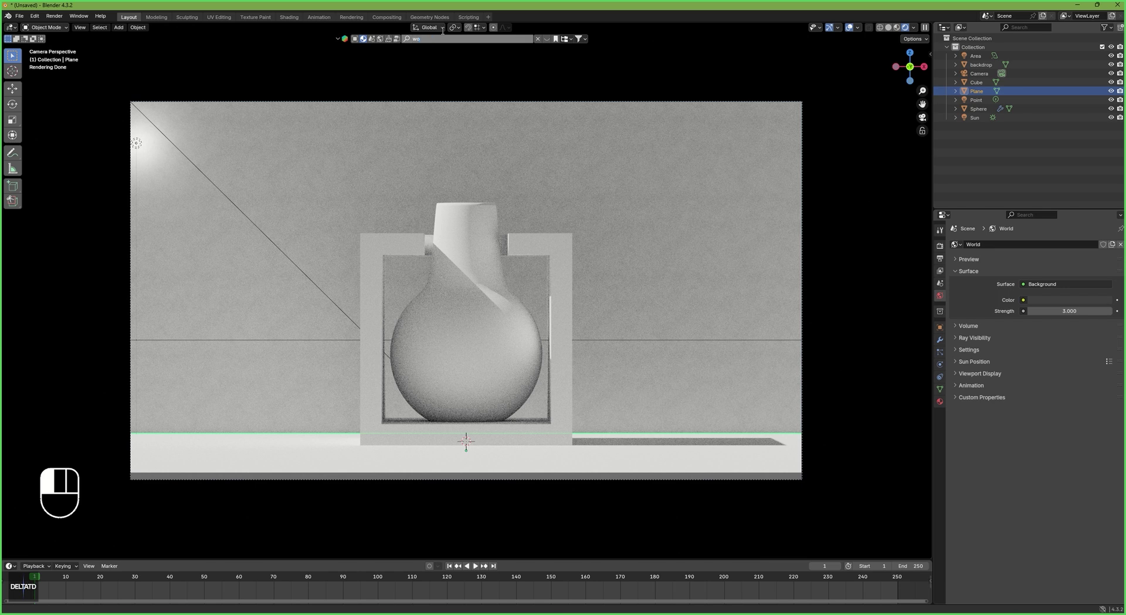
text(od)
key(Return)
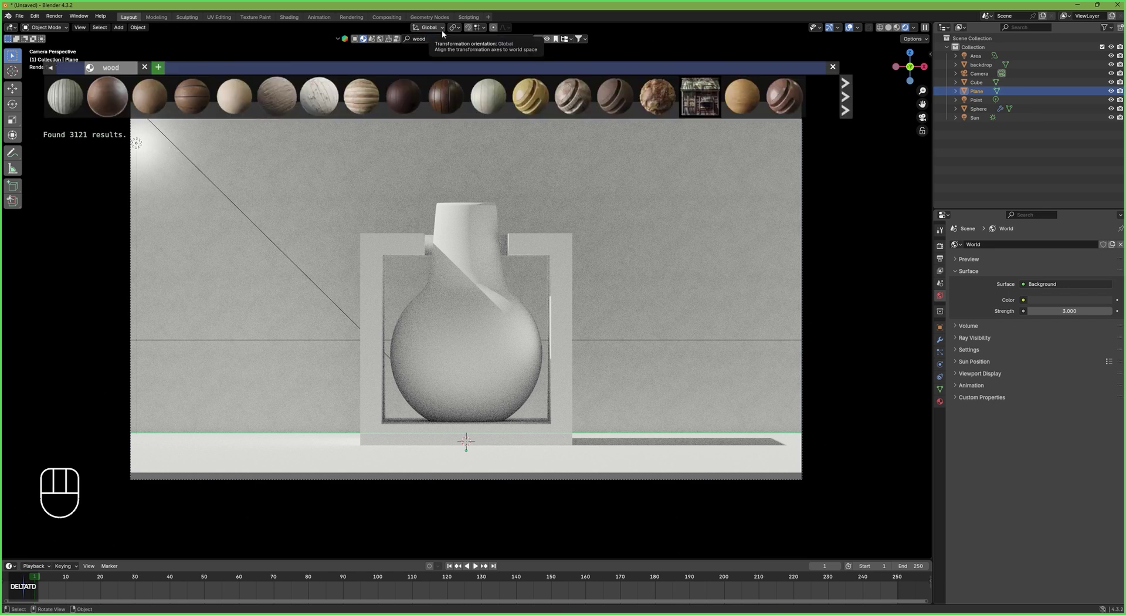
click(320, 104)
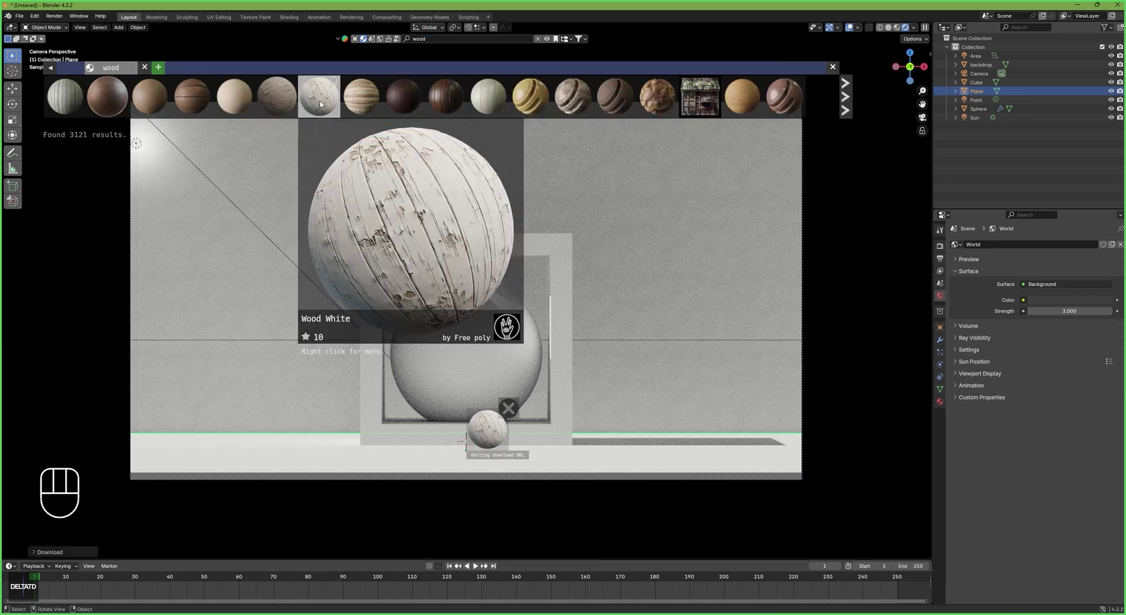
click(557, 244)
drag(784, 95, 560, 329)
Search the materials for ceramic and apply the green Old Ceramic material to the bottle
click(455, 234)
mouse_move(402, 86)
click(440, 35)
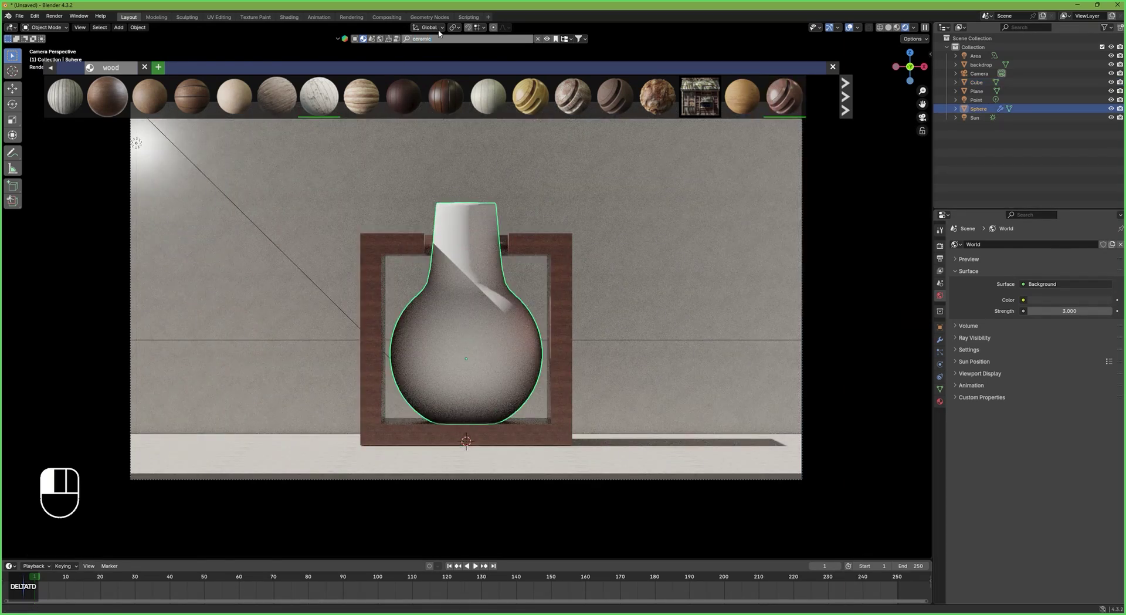
key(Return)
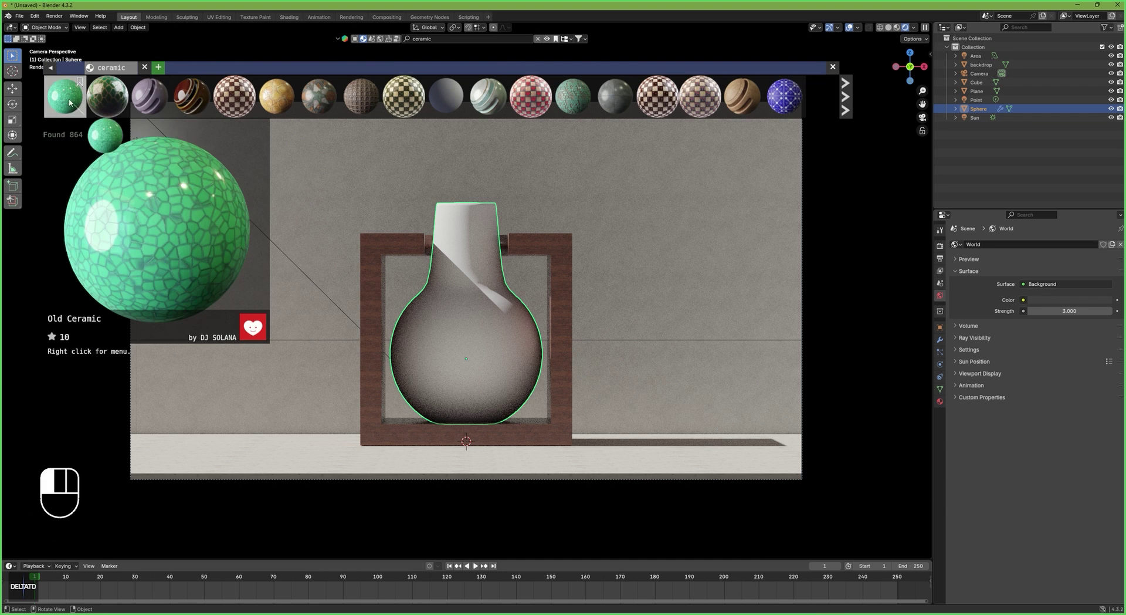
click(69, 101)
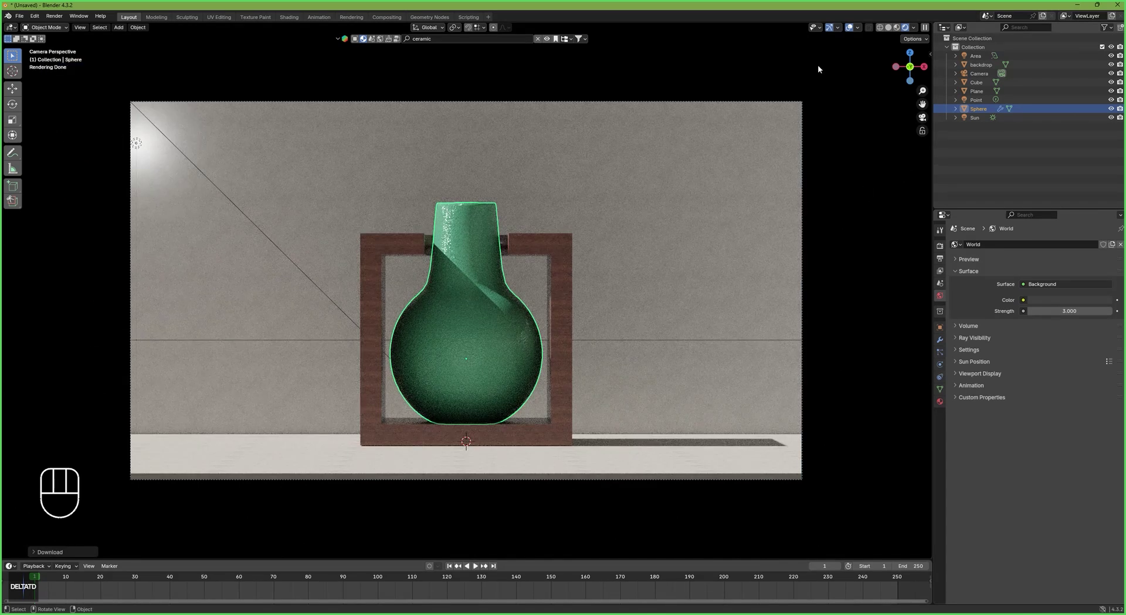
click(819, 63)
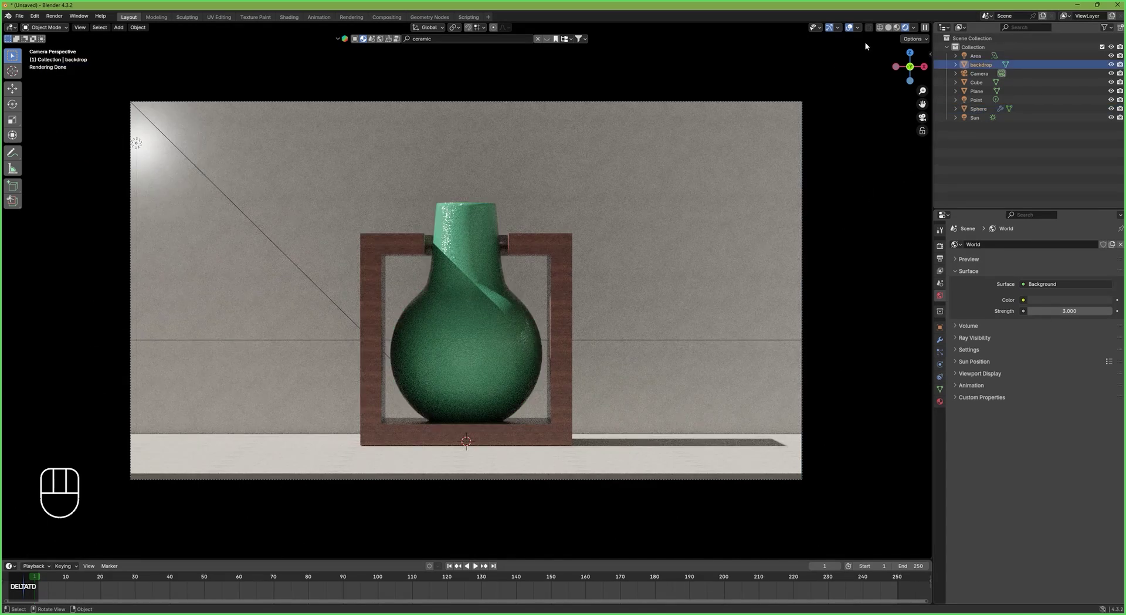
Return the viewport to solid shading and isolate the bottle in local view
click(889, 27)
mouse_move(469, 264)
middle_down()
mouse_move(460, 299)
mouse_move(500, 254)
mouse_move(483, 200)
middle_up()
click(460, 299)
key(slash)
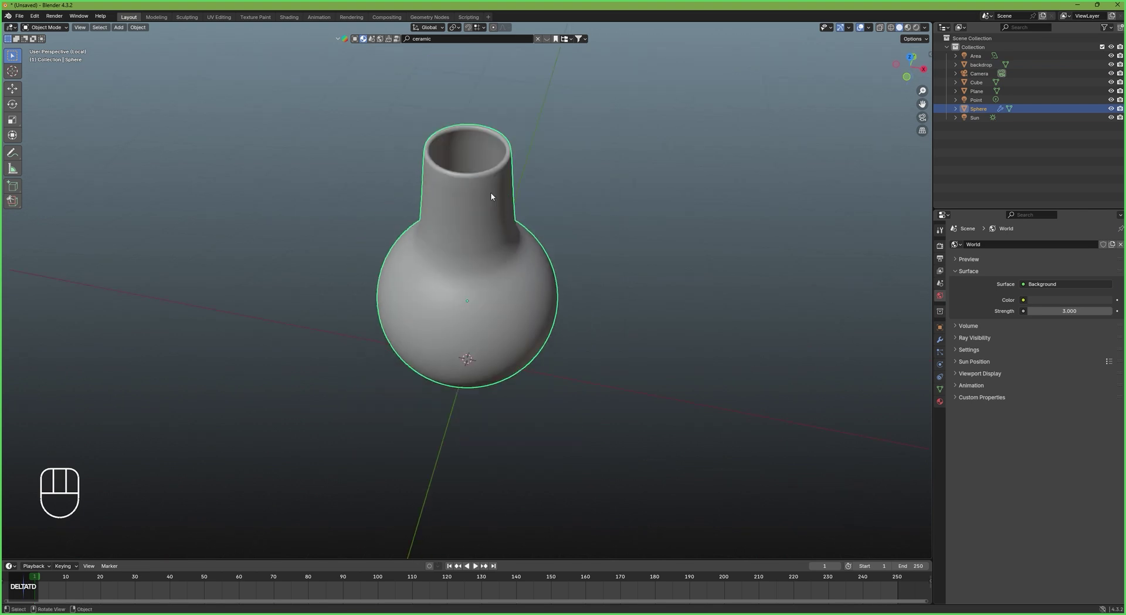
Select the edge loop around the bottle's rim, snap the 3D cursor to its centre and return to Object Mode
key(Tab)
key(2)
alt+click(492, 166)
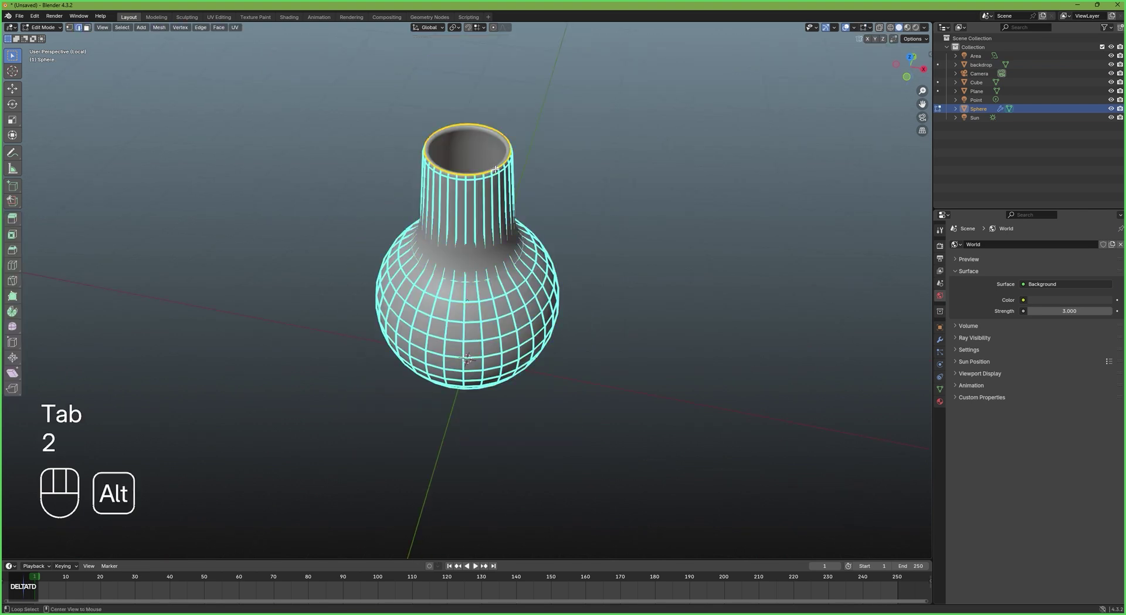
key(shift+s)
click(497, 210)
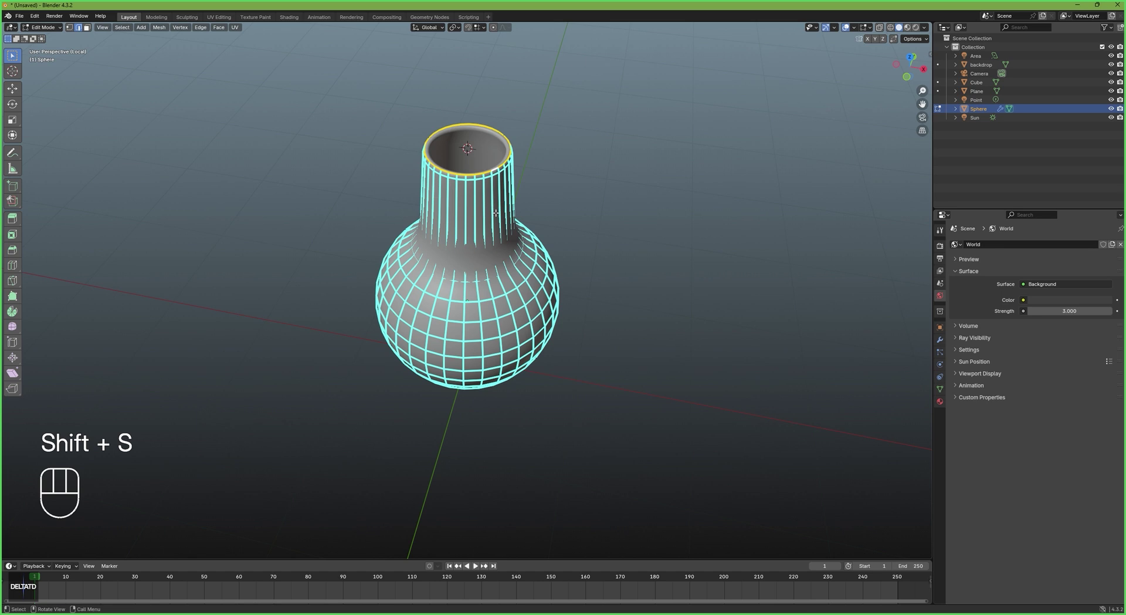
key(Tab)
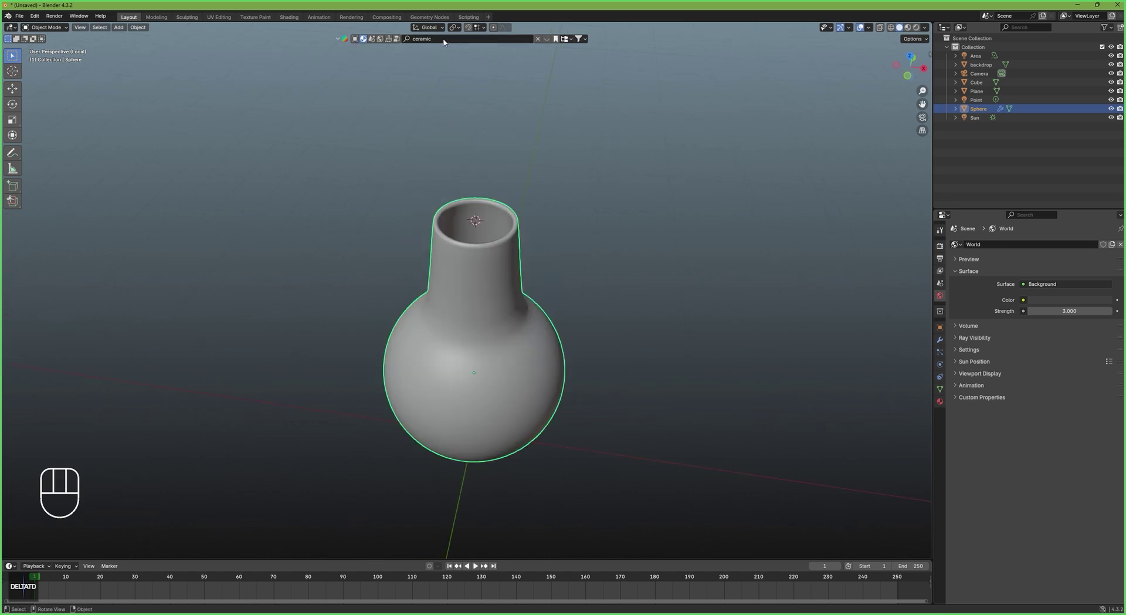
Search the model library for flower and place the Yellow Flower model at the centre of the bottle's opening
click(444, 39)
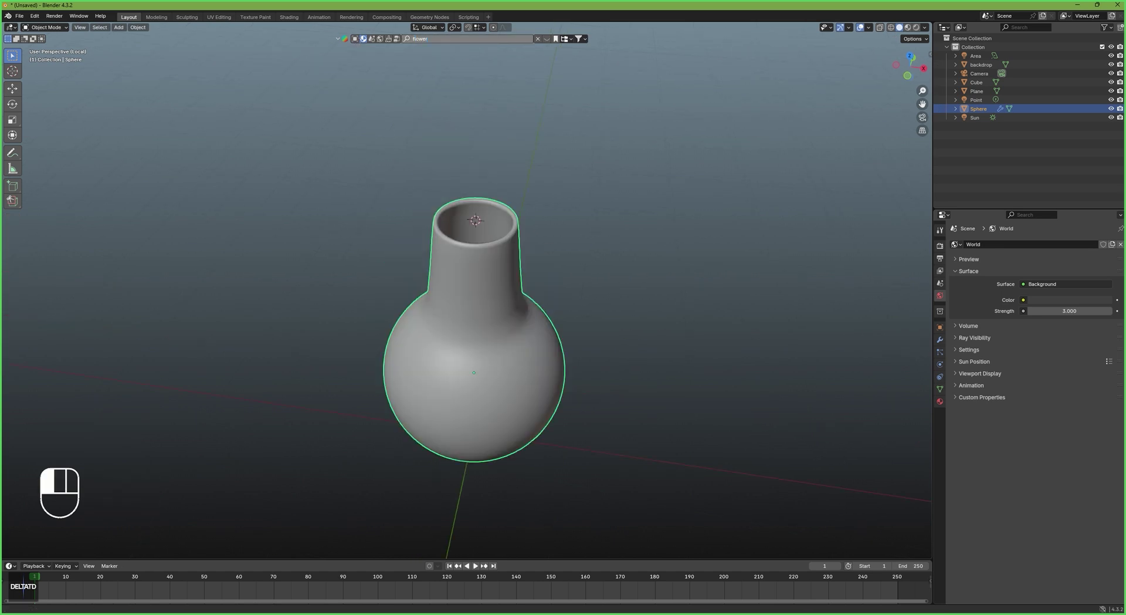
text(flower)
key(Return)
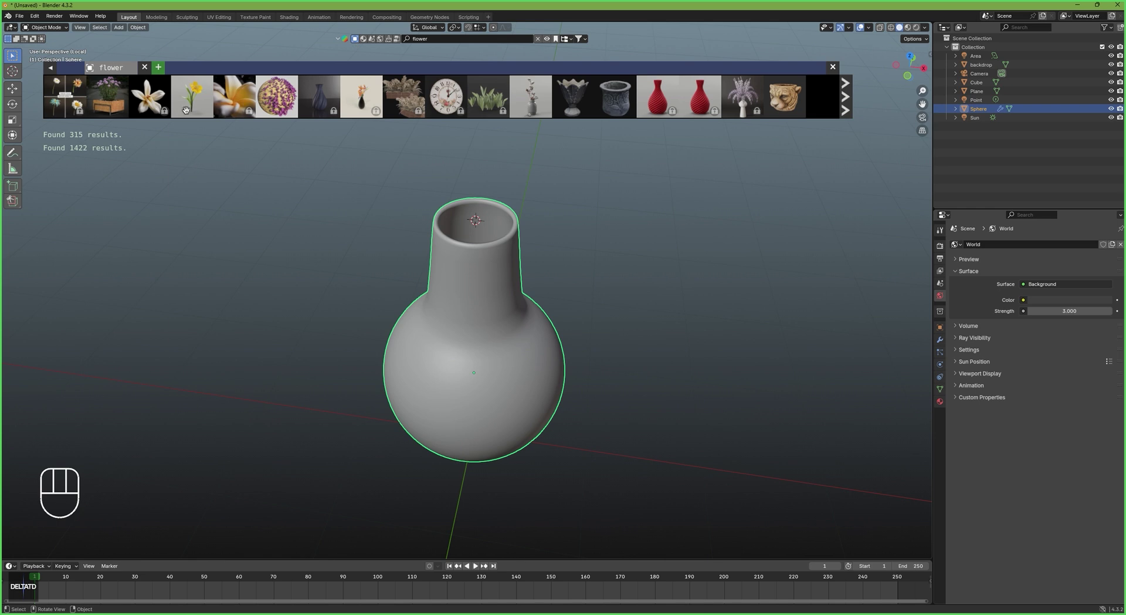
drag(186, 109, 475, 218)
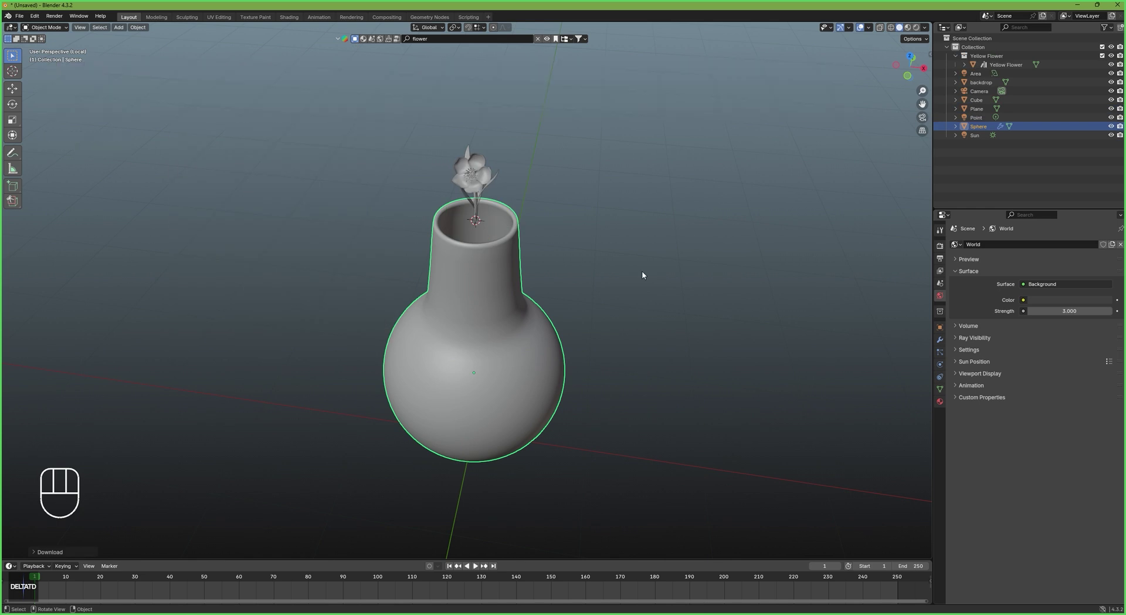
In front view, scale the flower up to about twice its size, rotate it and move it vertically at the bottle's opening
key(KP_1)
key(s)
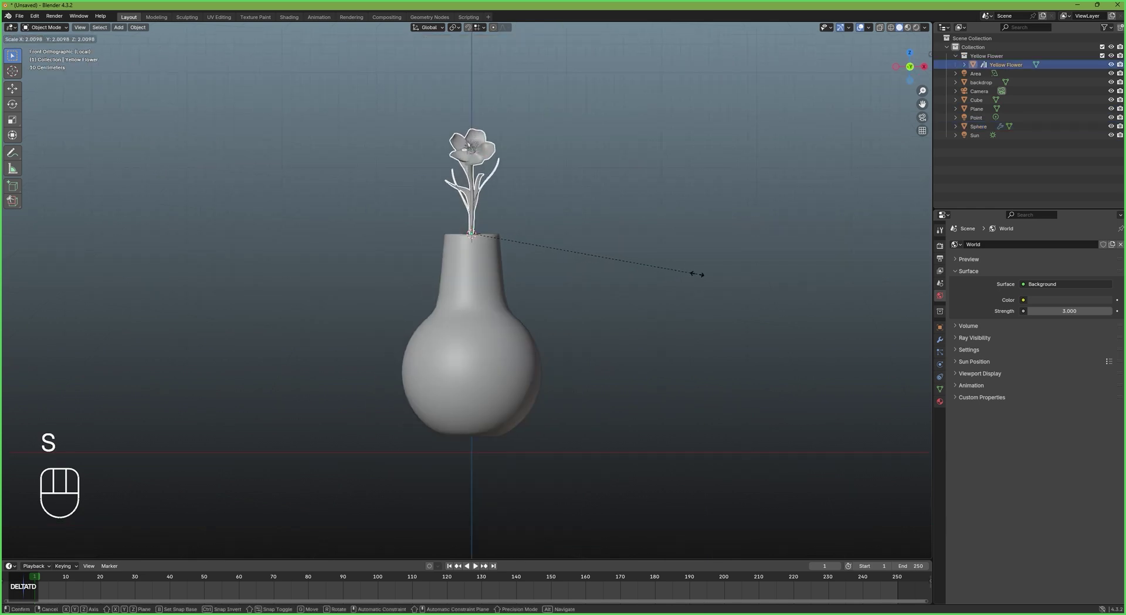
click(697, 274)
key(r)
click(681, 229)
key(g)
key(z)
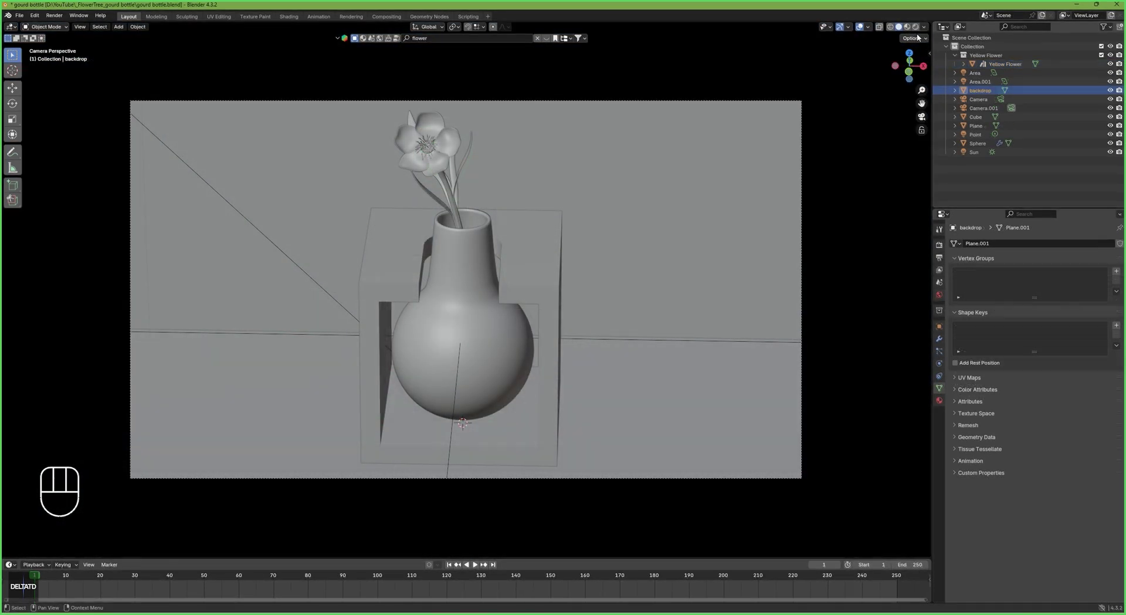
Show the camera view in rendered shading with overlays hidden, and switch to the Shading workspace
click(905, 26)
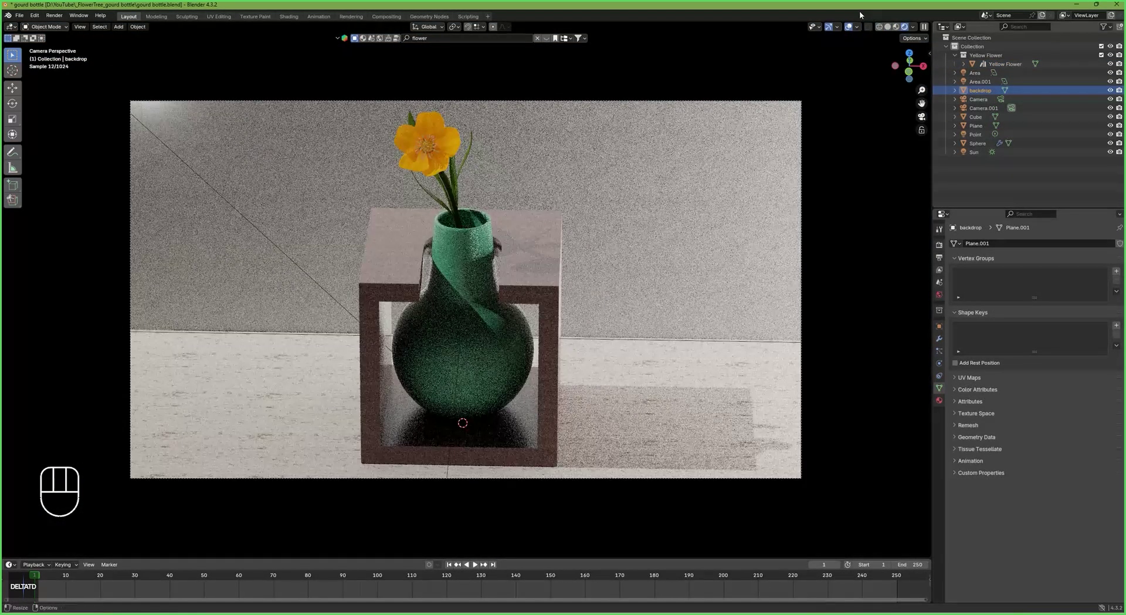
click(849, 27)
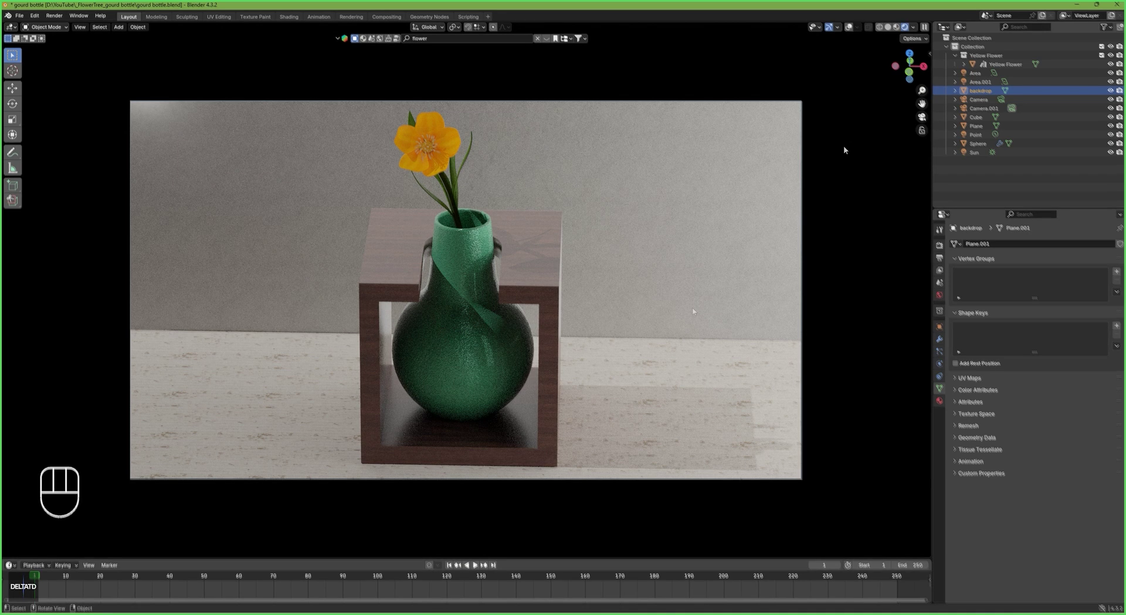
click(289, 16)
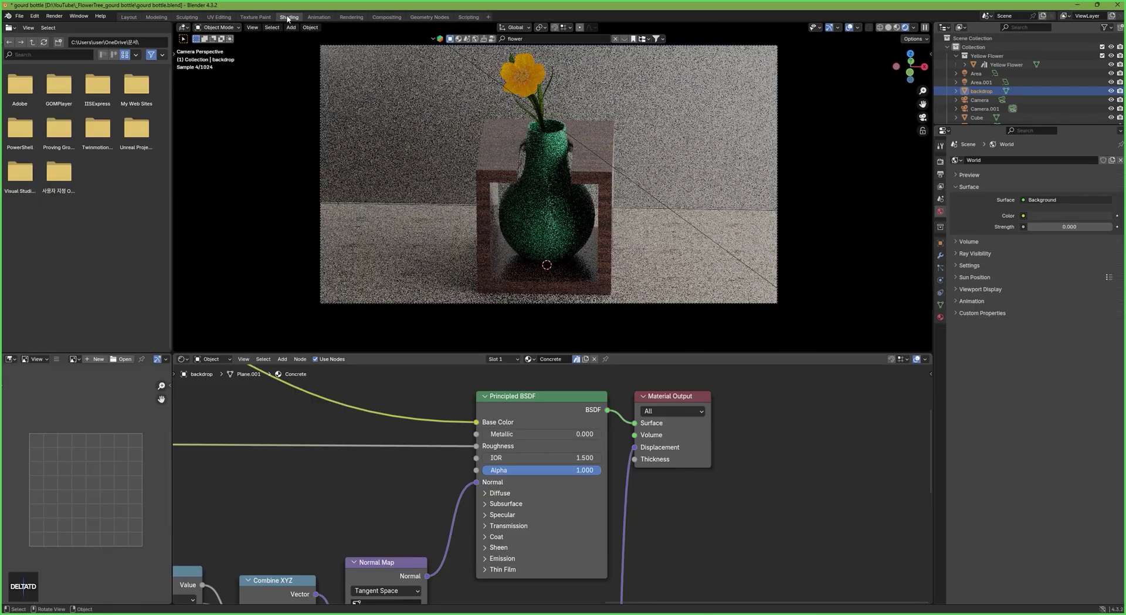
Set the bottle's Old Ceramic material to Crack Scale 0.3, Crack Random 0.3, Metallic about 0.11 and Glossiness about 0.275
click(568, 263)
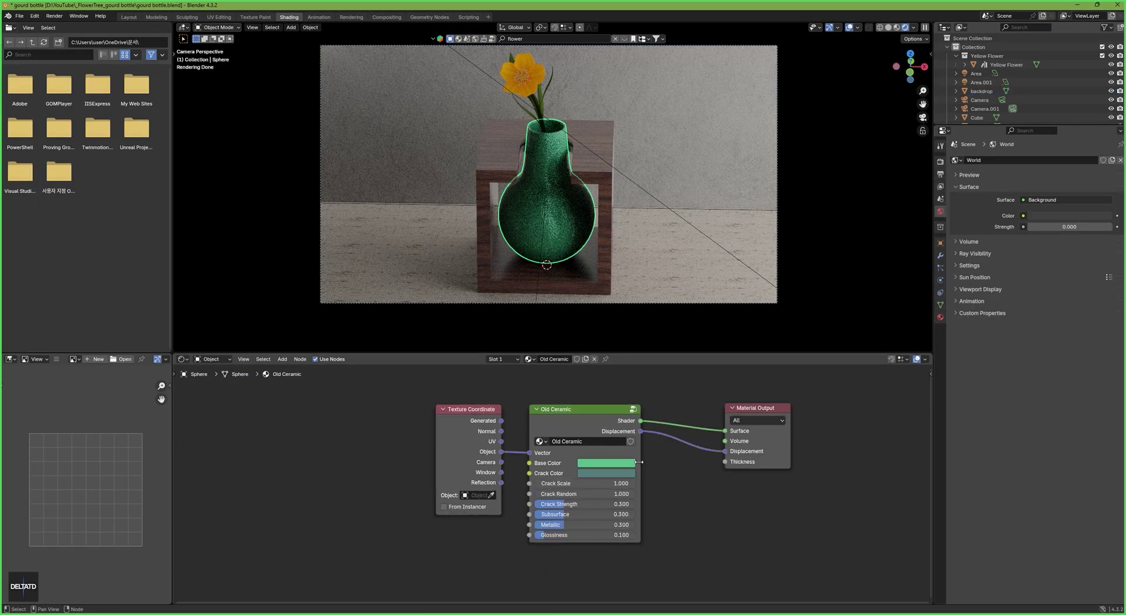
scroll(639, 462, up, 3)
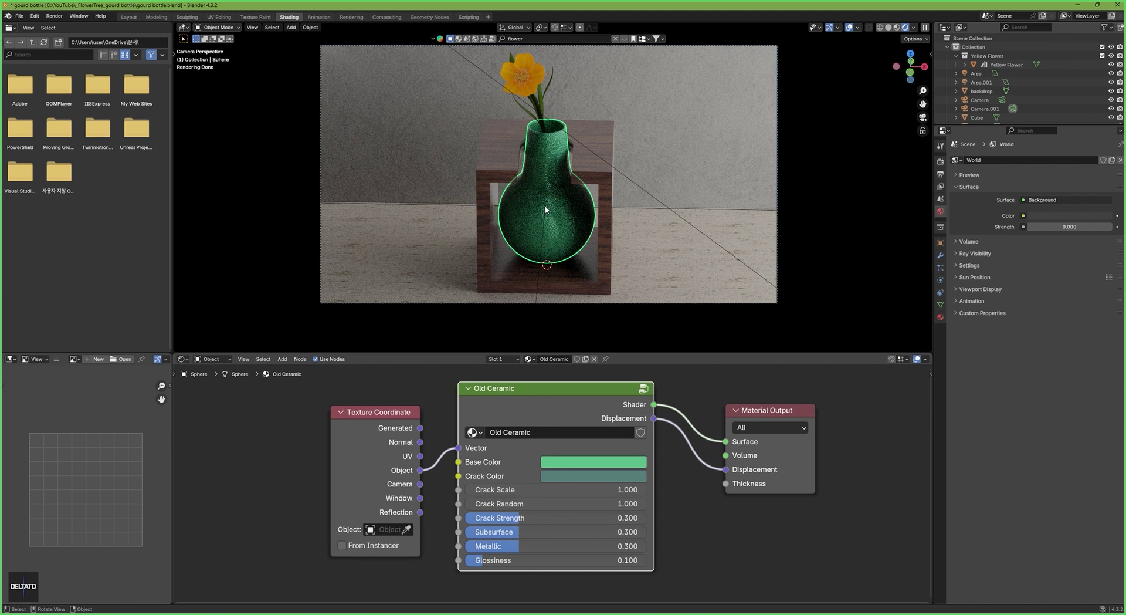
scroll(546, 209, up, 2)
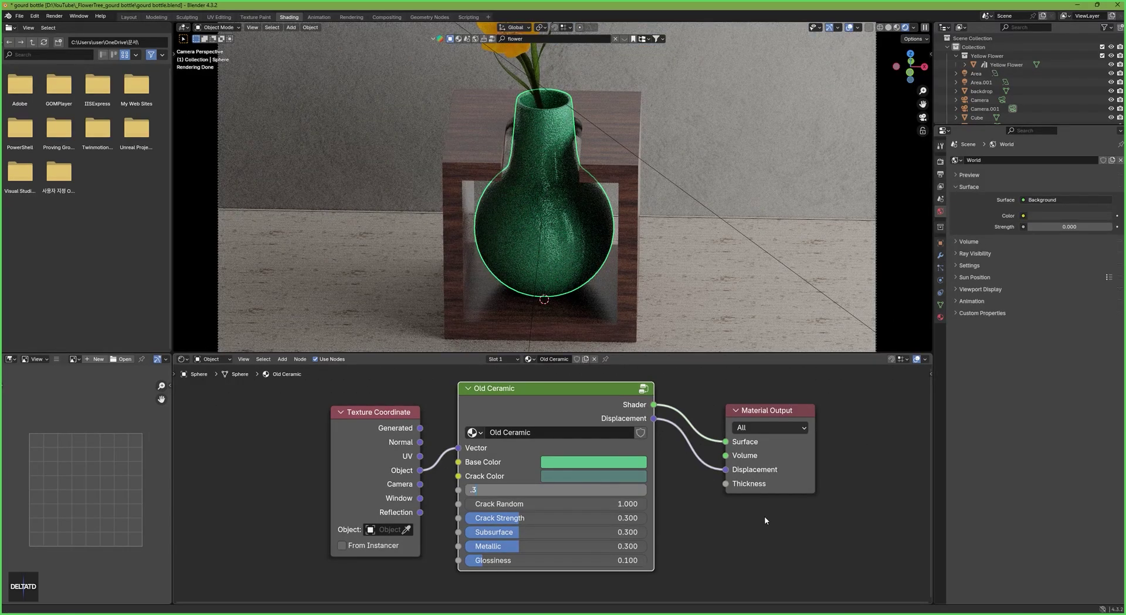
key(Return)
double_click(592, 504)
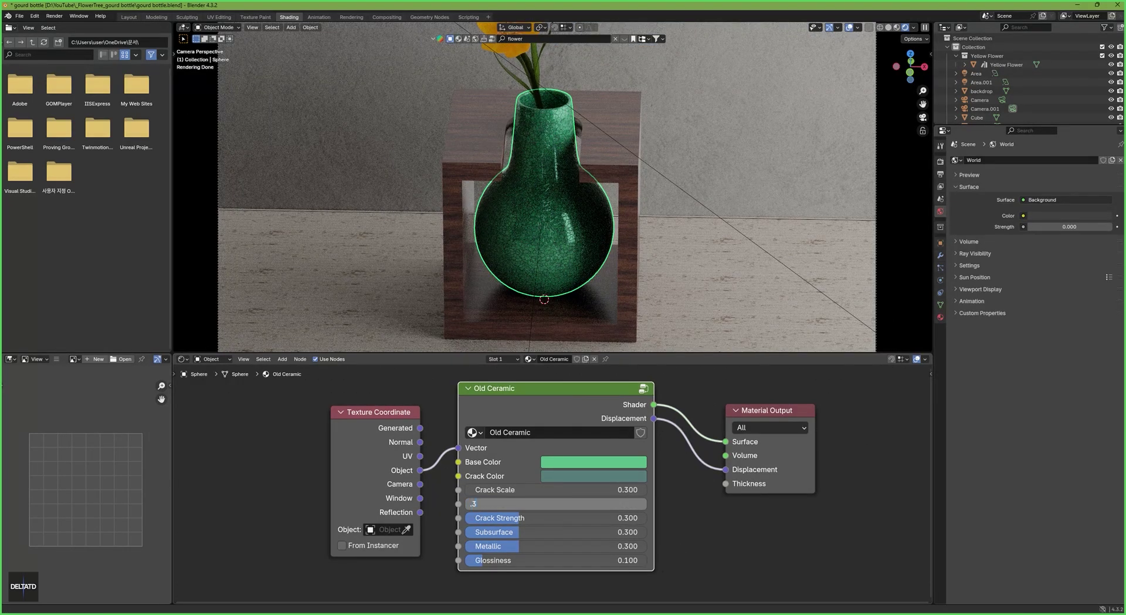
text(.3)
key(Return)
mouse_move(519, 544)
mouse_down()
mouse_move(486, 546)
mouse_move(506, 560)
mouse_up()
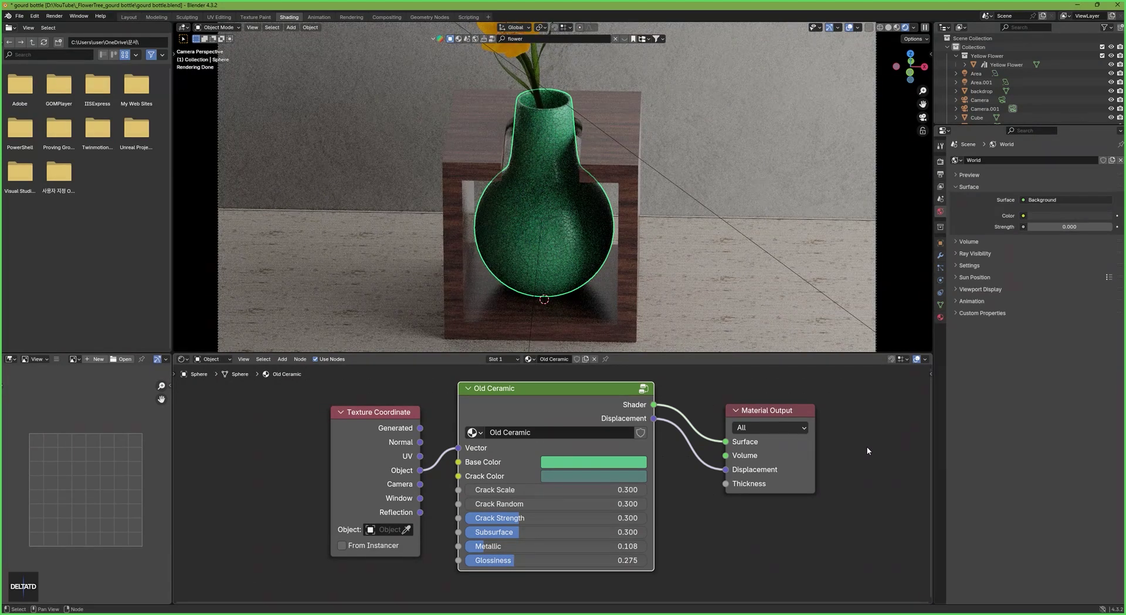
Try mapping scales of 0.5 and 1 on the backdrop's Concrete material, and settle on 2 for X, Y and Z
click(317, 272)
scroll(450, 512, up, 5)
middle_drag(451, 512, 484, 492)
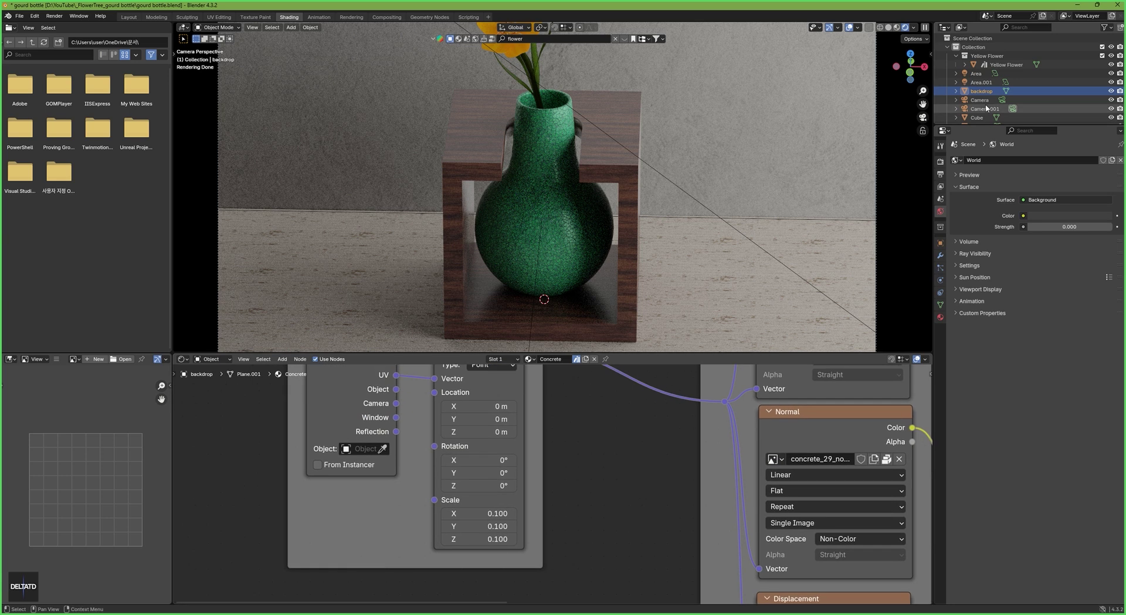
mouse_move(479, 513)
mouse_down()
mouse_move(478, 538)
mouse_move(479, 513)
mouse_up()
text(.5)
key(Return)
text(1)
key(Return)
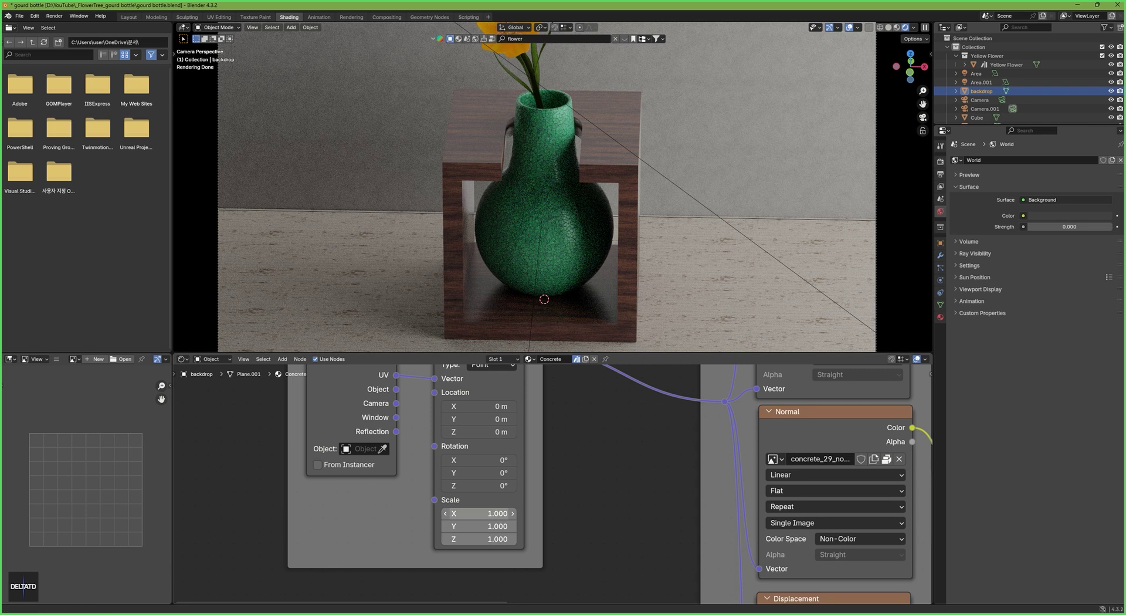
text(2)
key(Return)
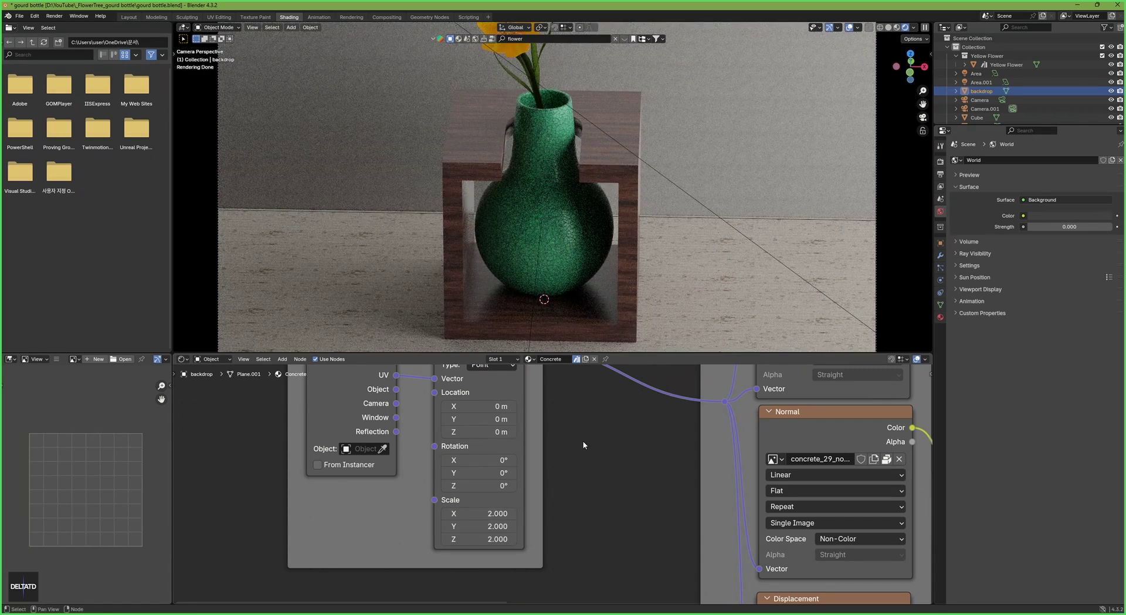